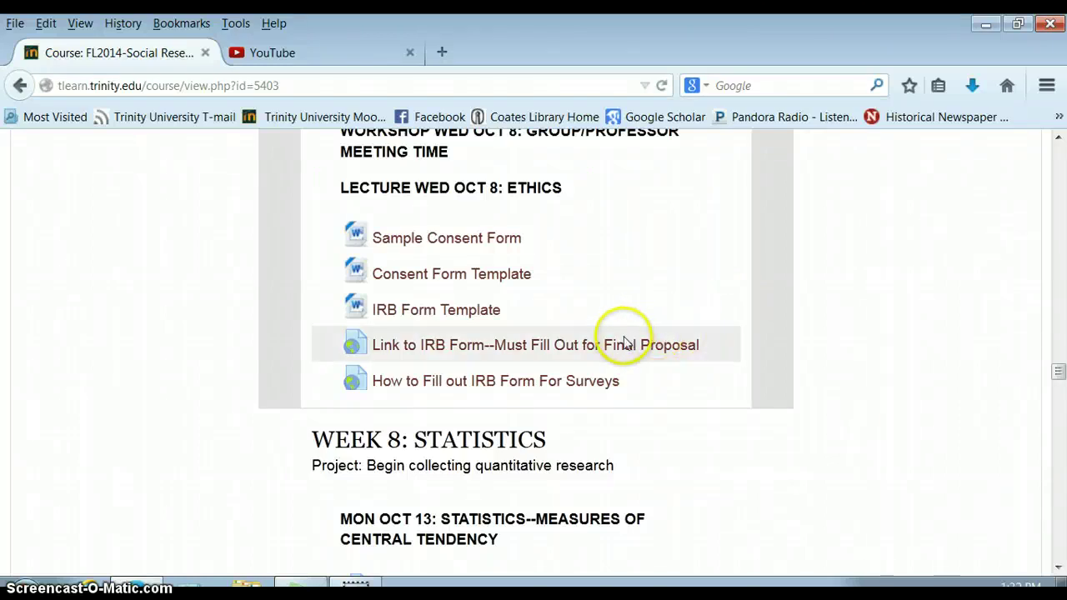
Step: Open the IRB form from the 'Link to IRB Form' under the Wed Oct 8 ethics lecture
click(607, 345)
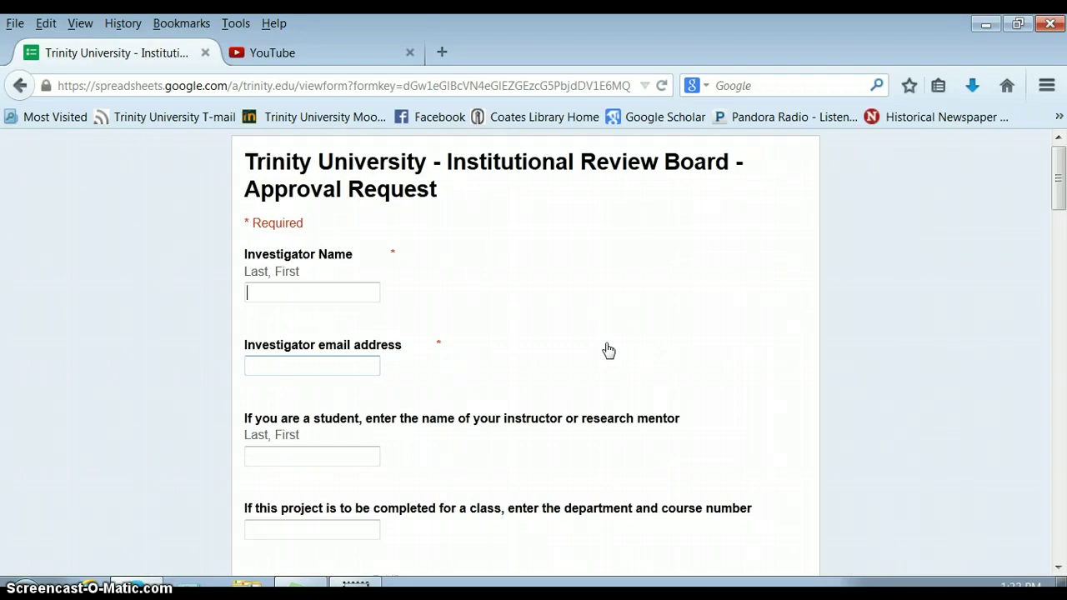
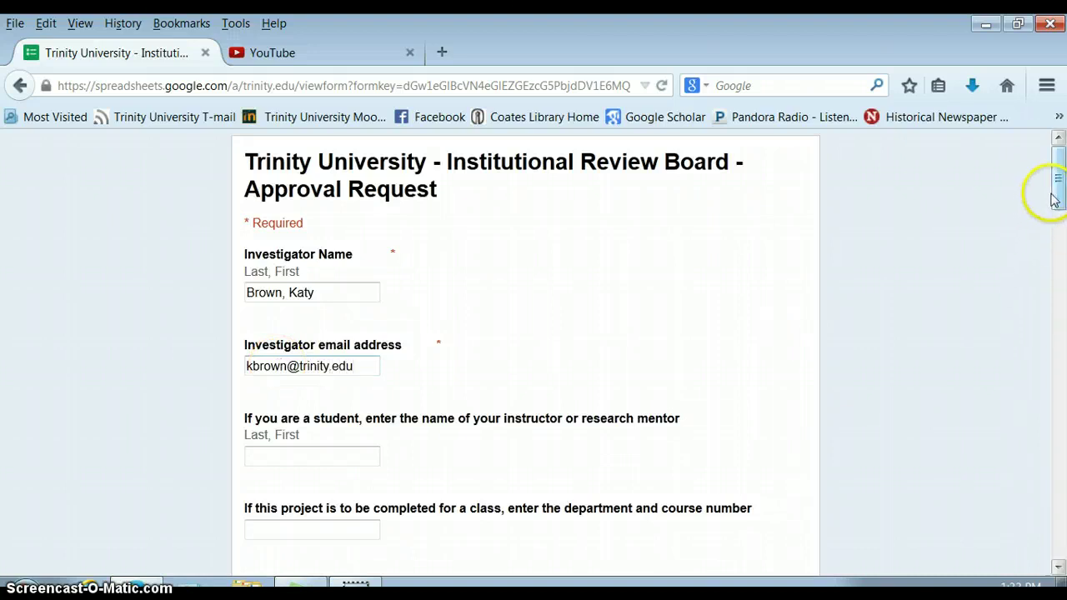
Step: Enter the investigator's name and e-mail address, then the instructor's name
drag(1054, 204, 1055, 240)
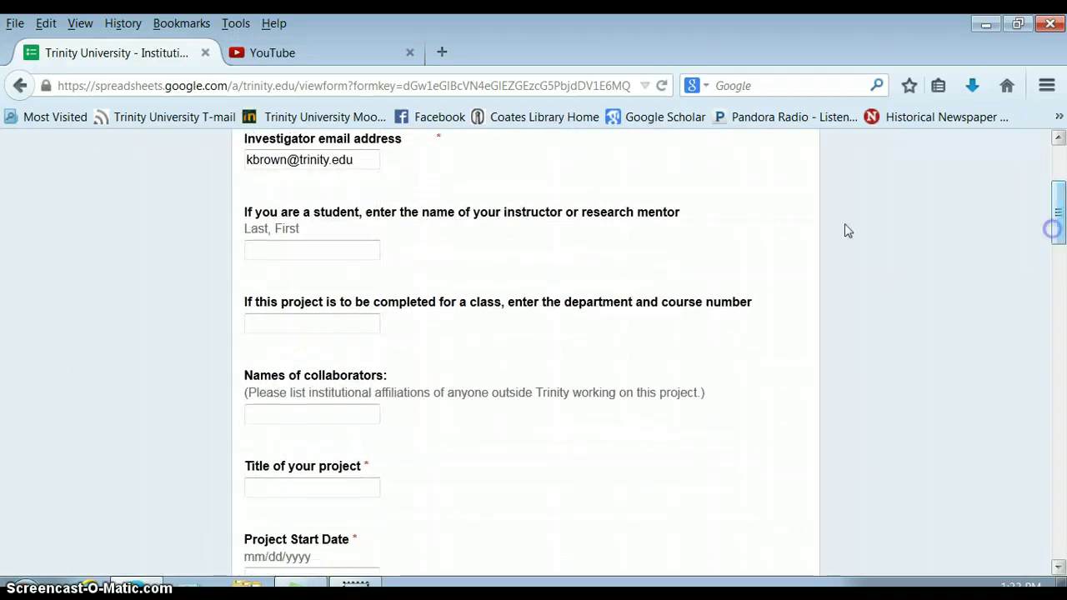
click(285, 249)
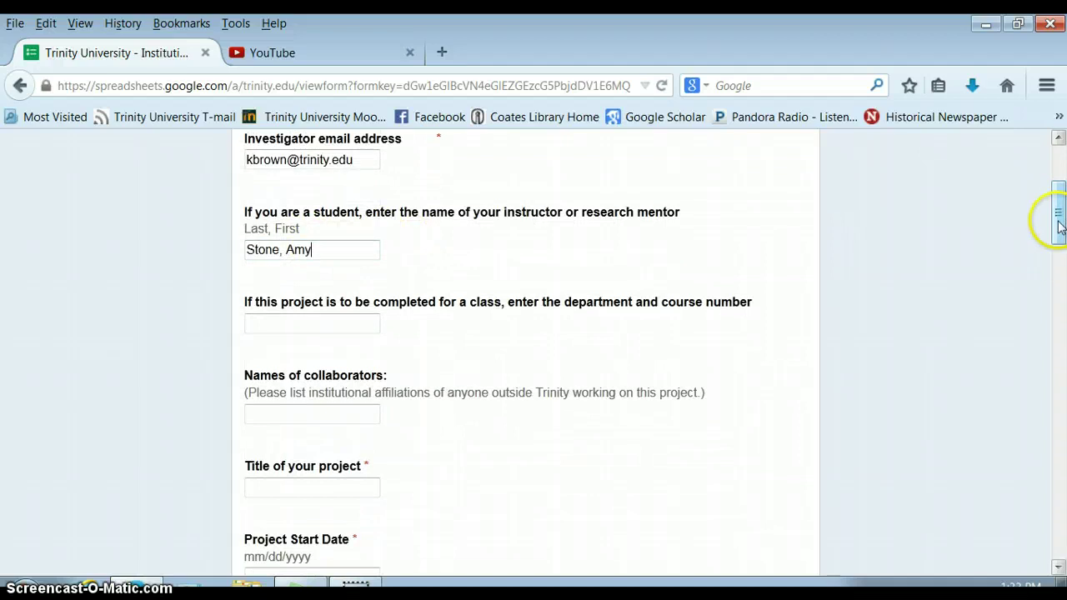
Step: Enter course number ANTH 3359 and the two collaborators' names
drag(1055, 225, 1056, 250)
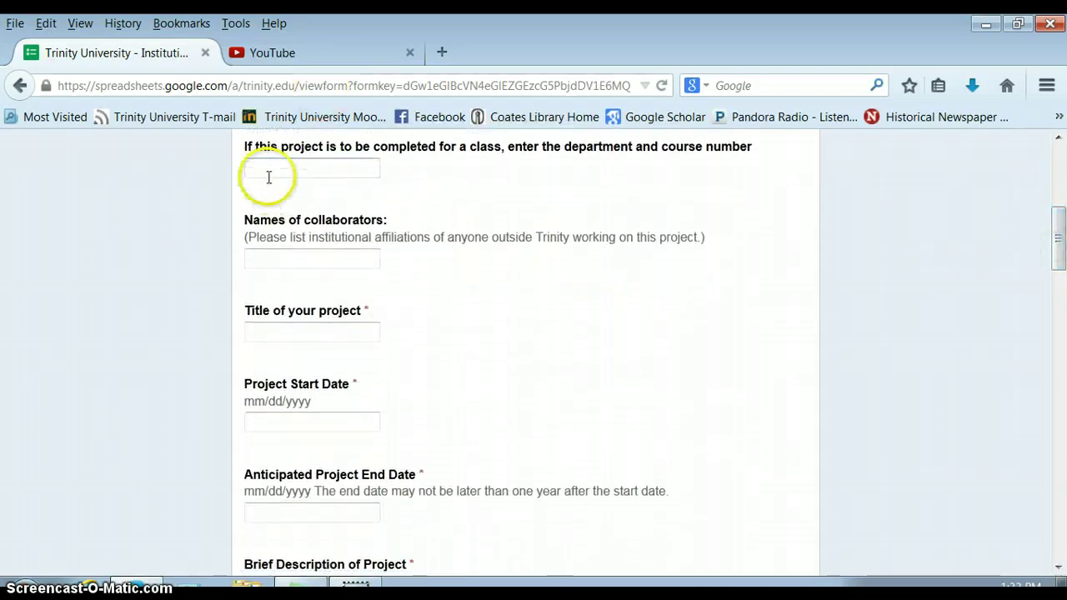
click(267, 173)
text(ANTH)
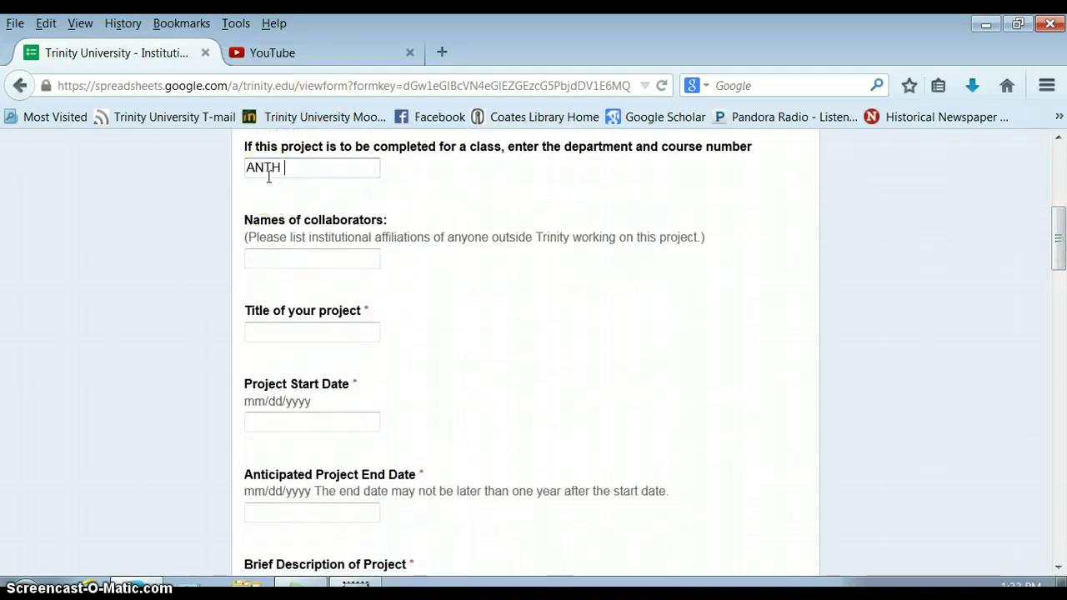
text( 3359)
click(263, 258)
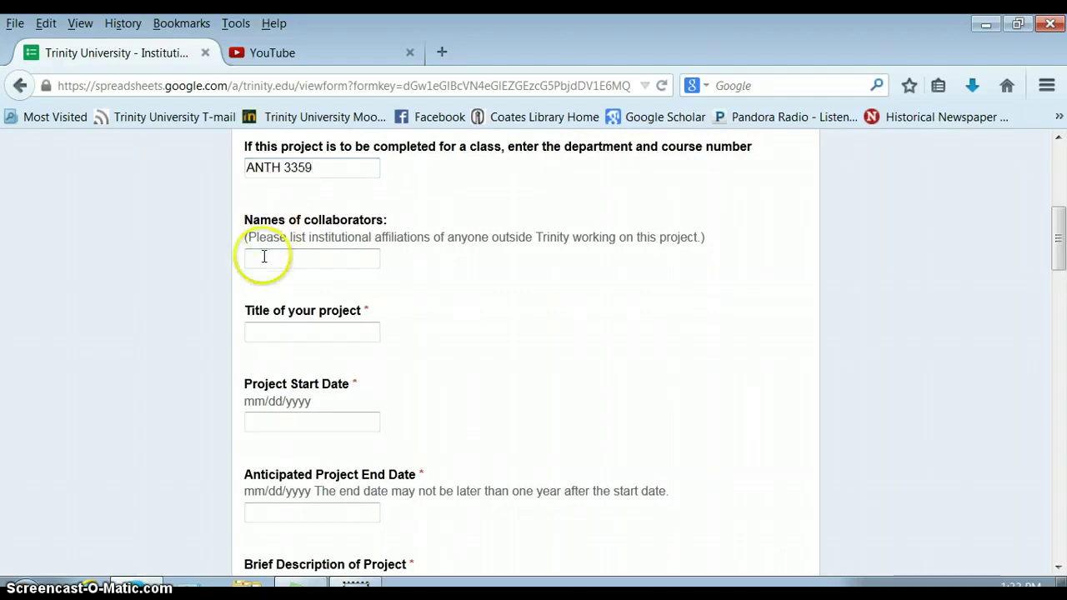
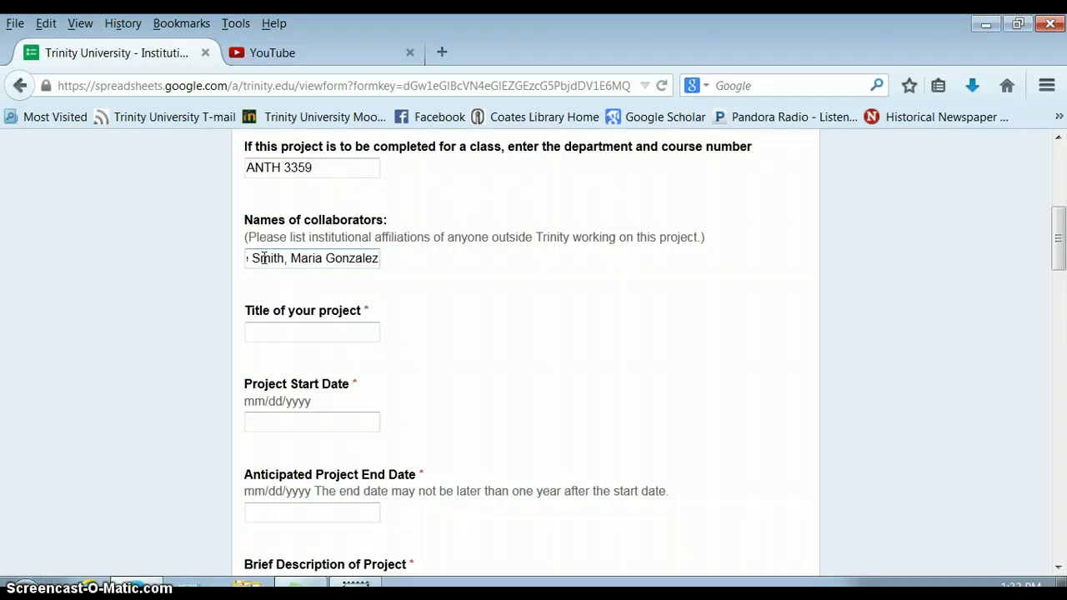
Step: Title the project 'Interview Study of Women and Ideas about Health'
click(259, 329)
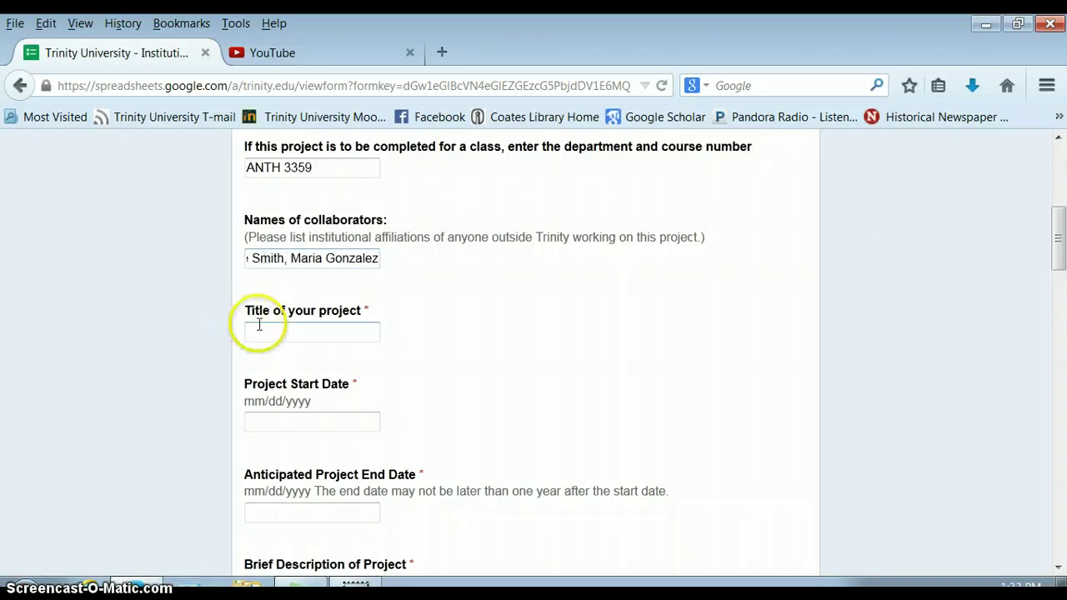
drag(1060, 261, 1052, 276)
text(Int)
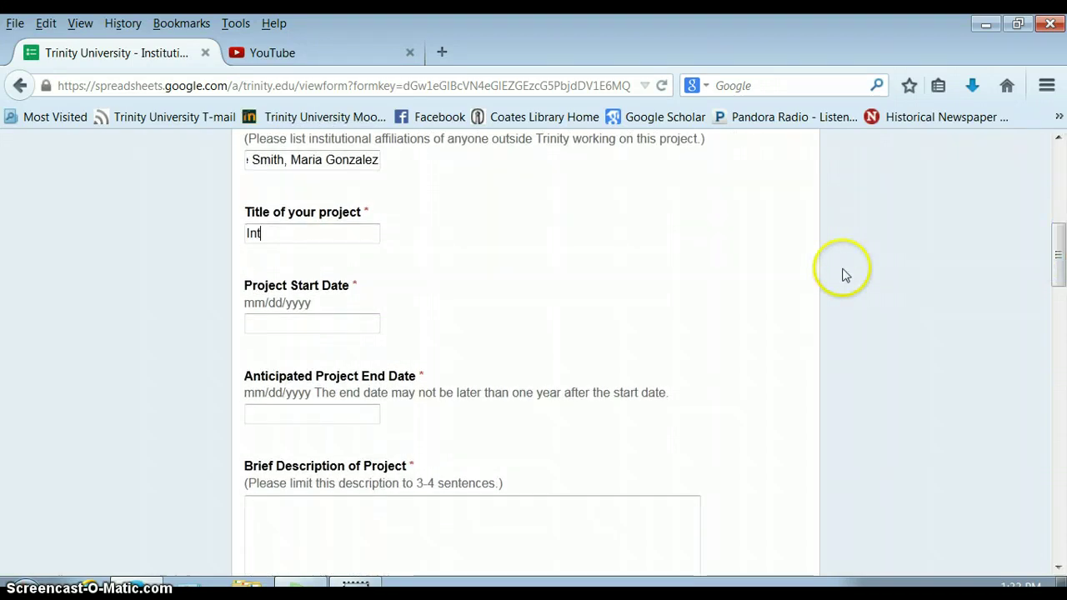
text(erview Study of Women and)
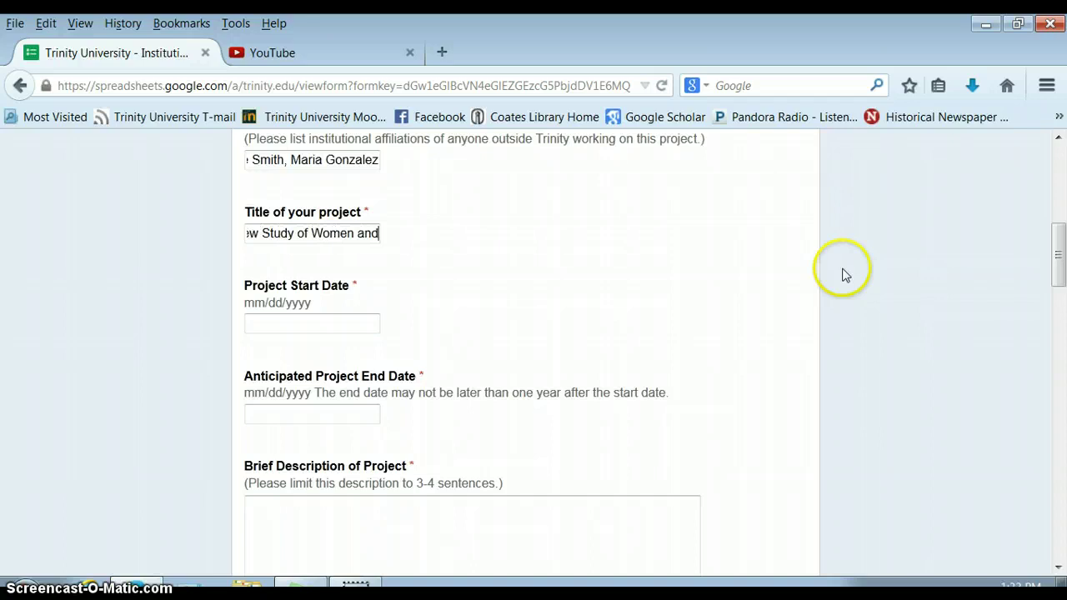
key(BackSpace)
key(BackSpace)
key(BackSpace)
text(and )
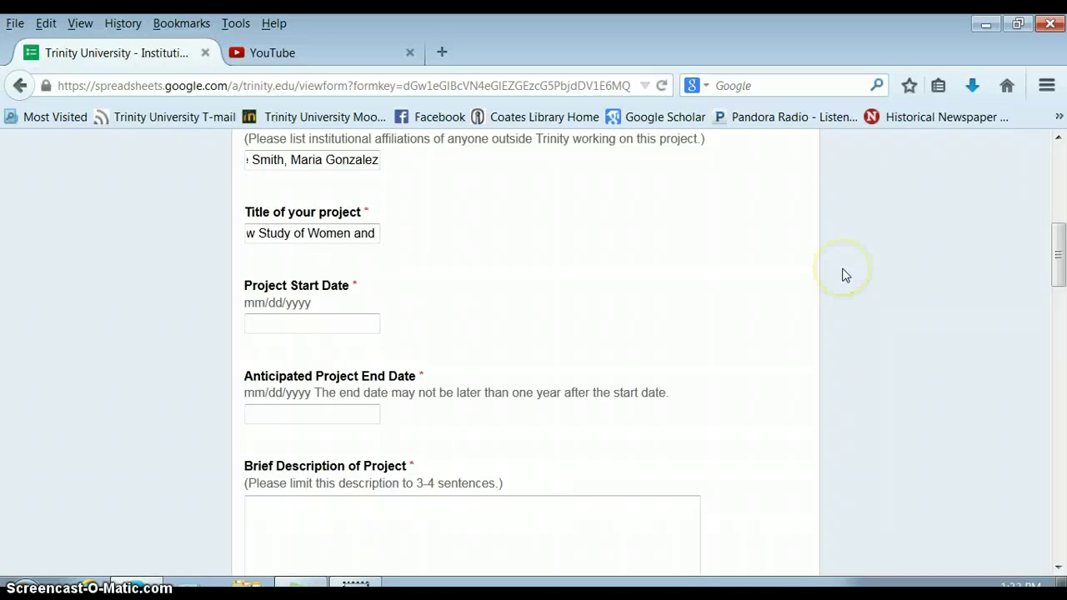
text(Ideas about Health)
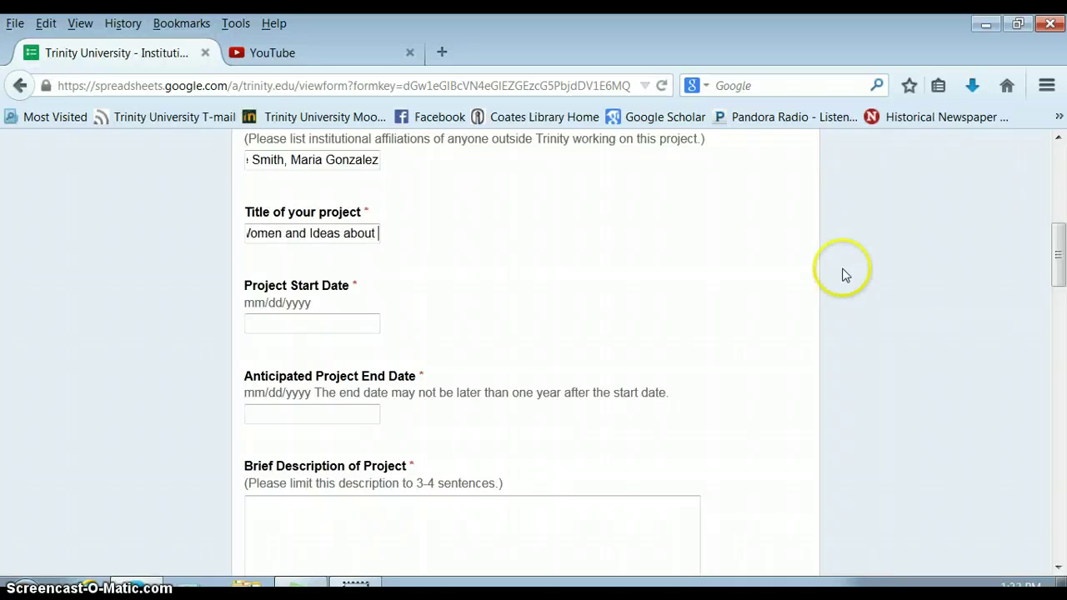
Step: Set the project start date to 10/17/2014 and end date to 12/15/2014
click(307, 328)
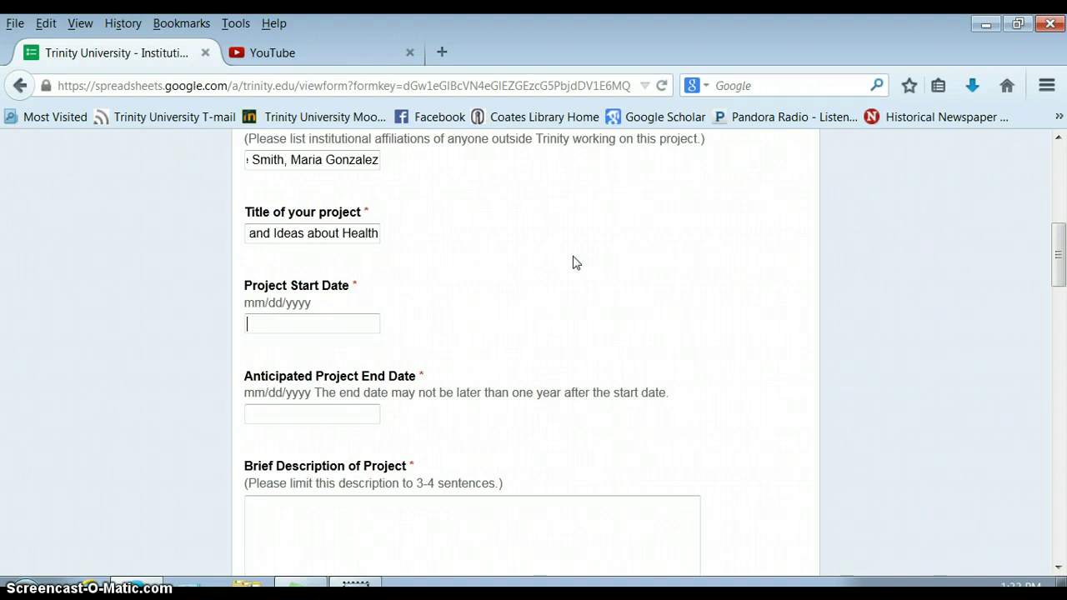
text(10/17/2014)
click(305, 413)
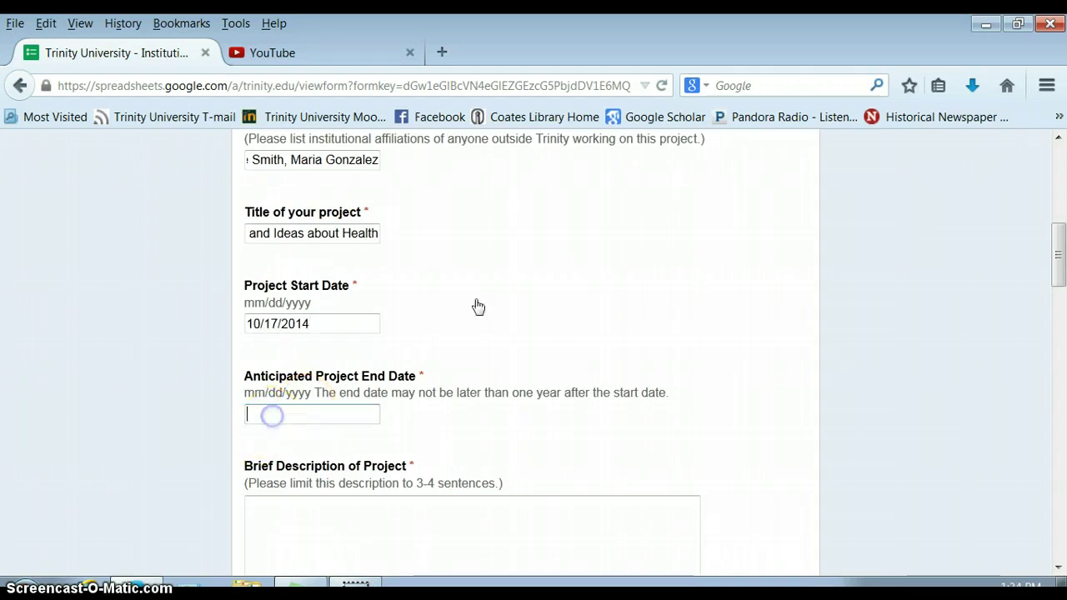
click(1058, 258)
drag(1059, 258, 1057, 293)
click(560, 193)
text(12/)
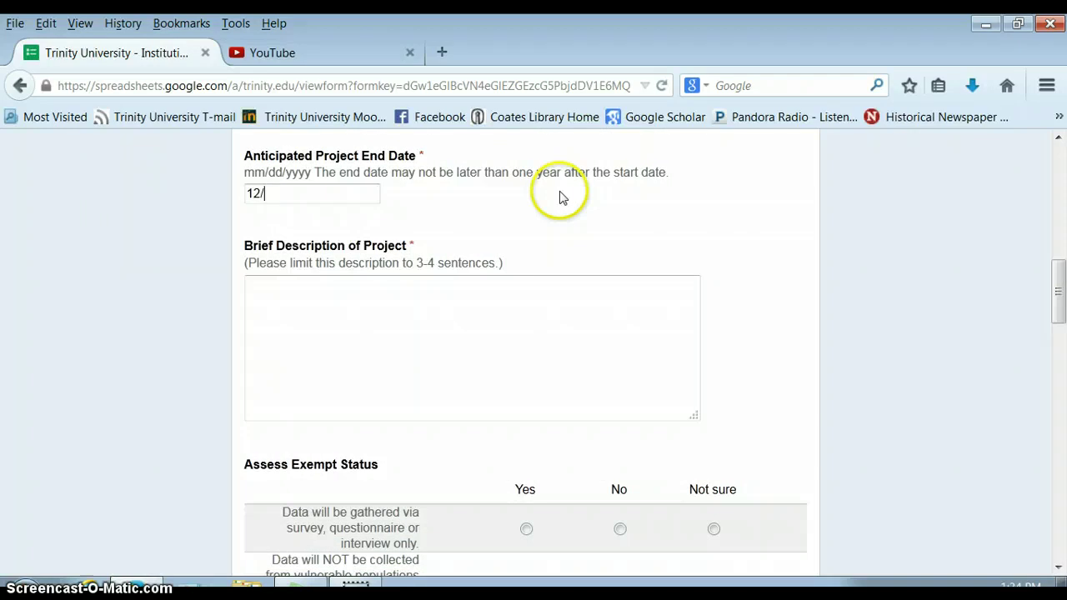
text(15/2014)
Step: Write a two-line description: a research question, then interviews with college-age women about health beliefs
click(305, 366)
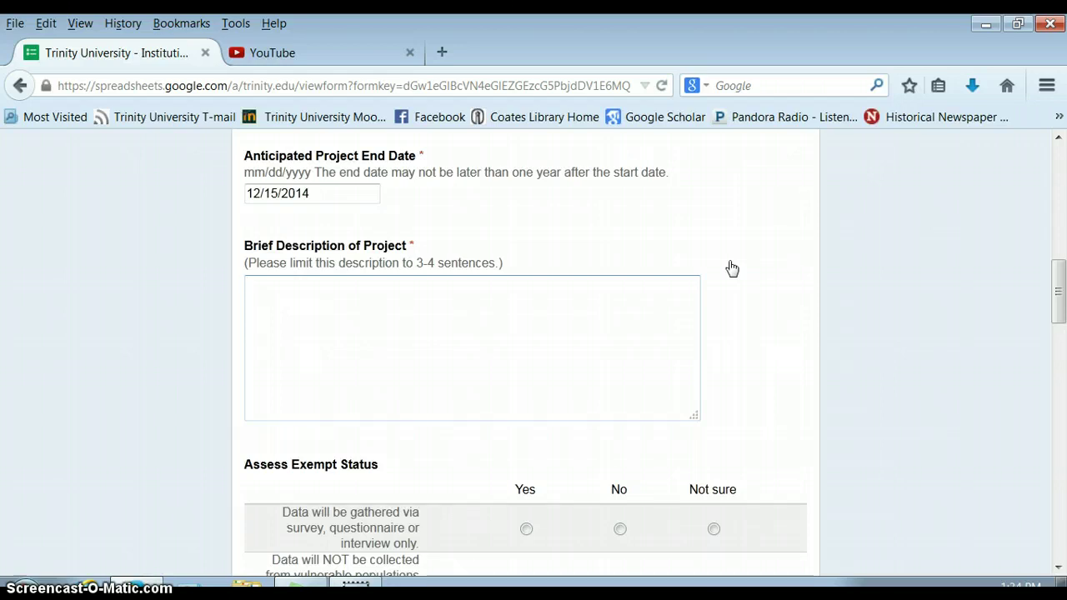
text(Research)
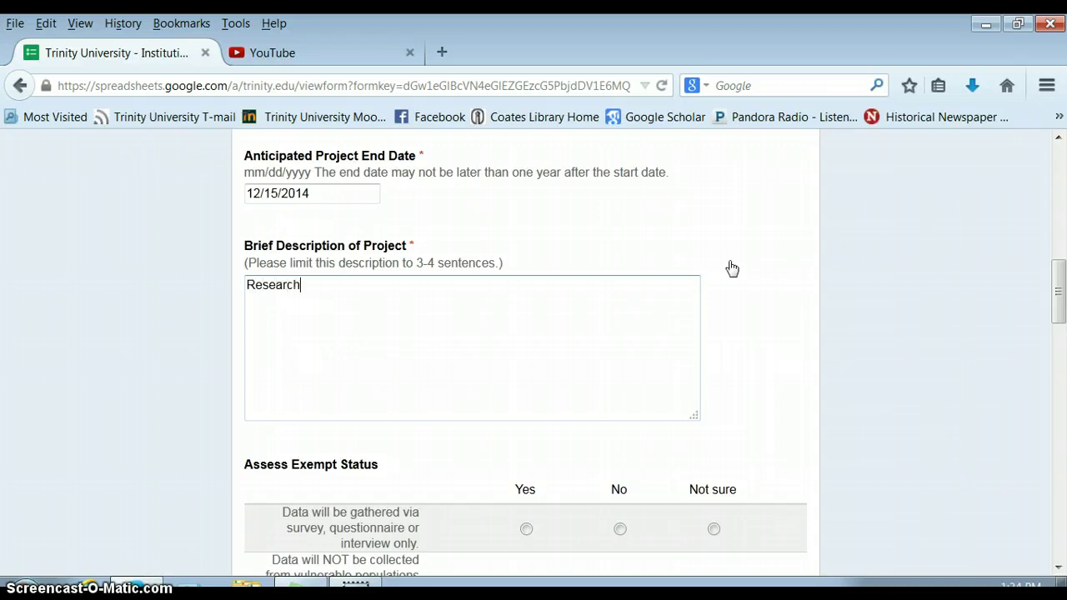
text( question)
key(BackSpace)
key(BackSpace)
key(BackSpace)
key(BackSpace)
key(BackSpace)
key(BackSpace)
key(BackSpace)
key(BackSpace)
key(BackSpace)
key(BackSpace)
key(BackSpace)
key(BackSpace)
key(BackSpace)
key(BackSpace)
key(BackSpace)
key(BackSpace)
key(BackSpace)
text(1. Ou)
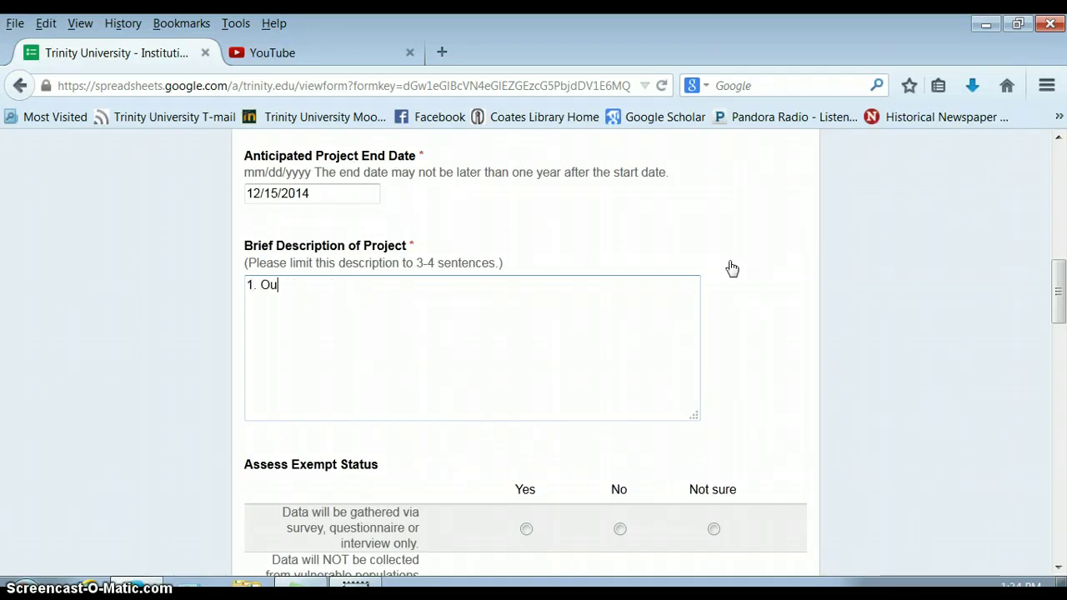
text(r research is)
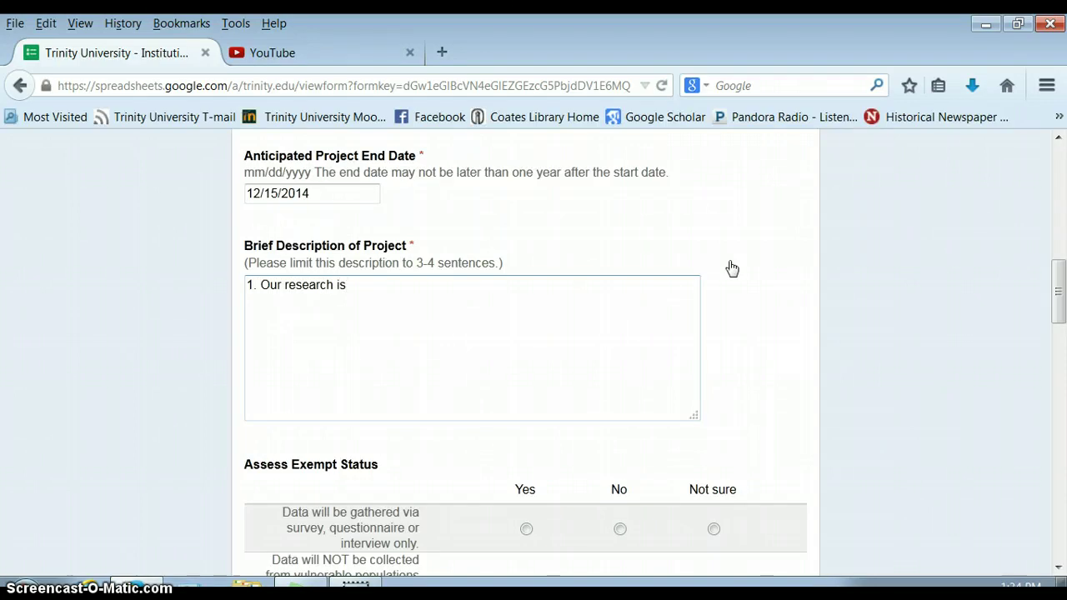
key(BackSpace)
key(BackSpace)
key(BackSpace)
text(question is.)
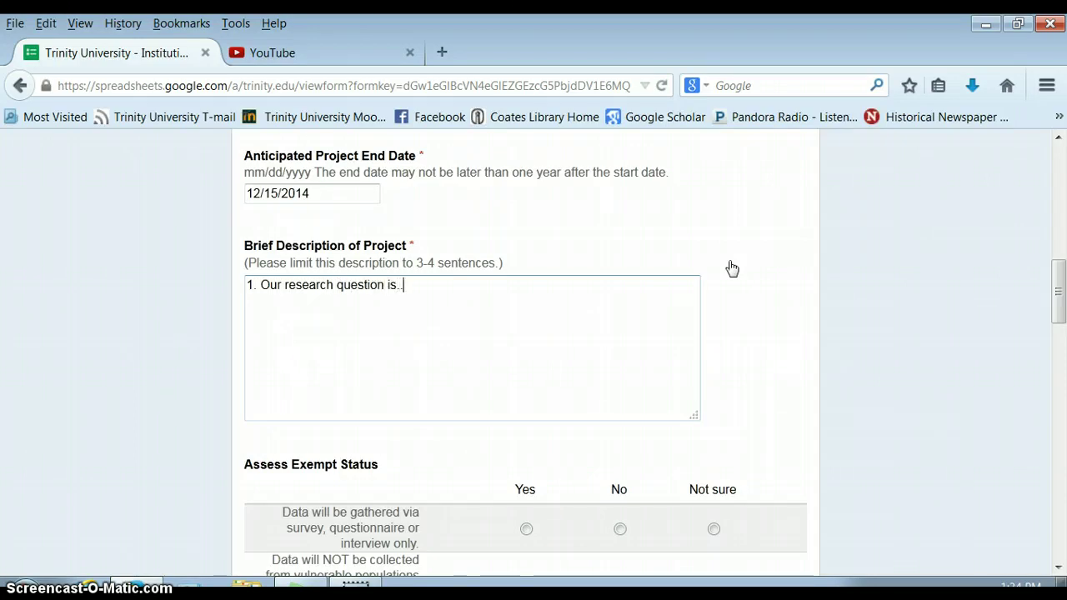
text(.... 2.)
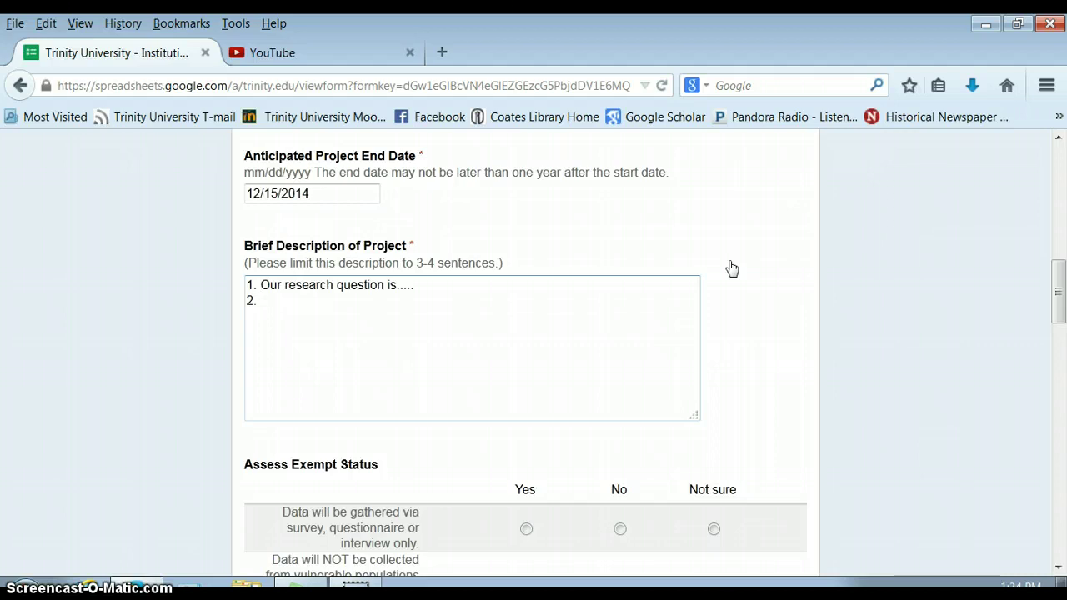
text(nterviews with college-age w)
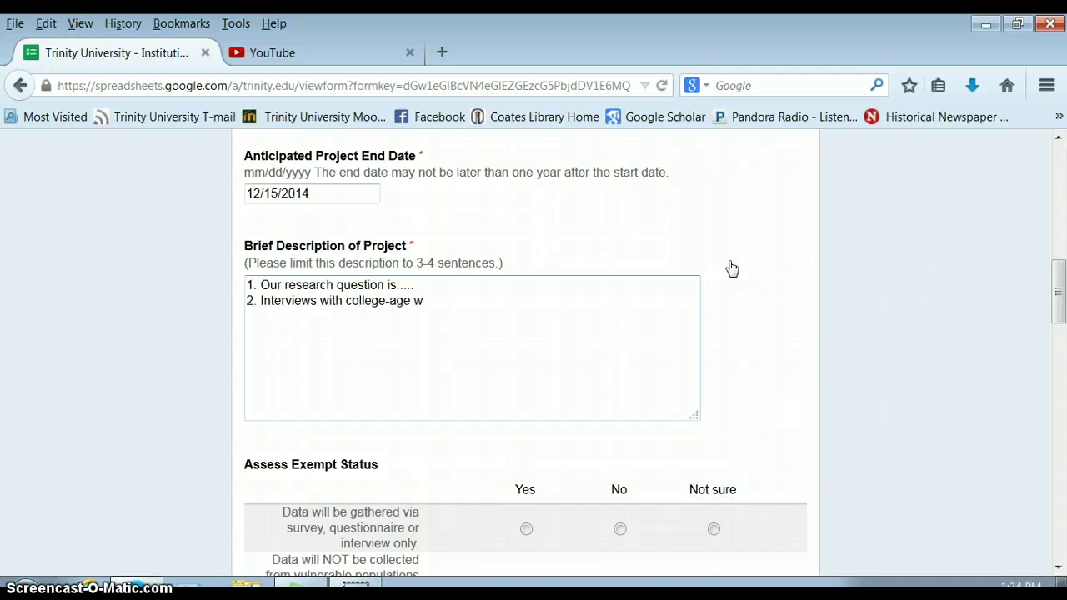
text(omen about their be)
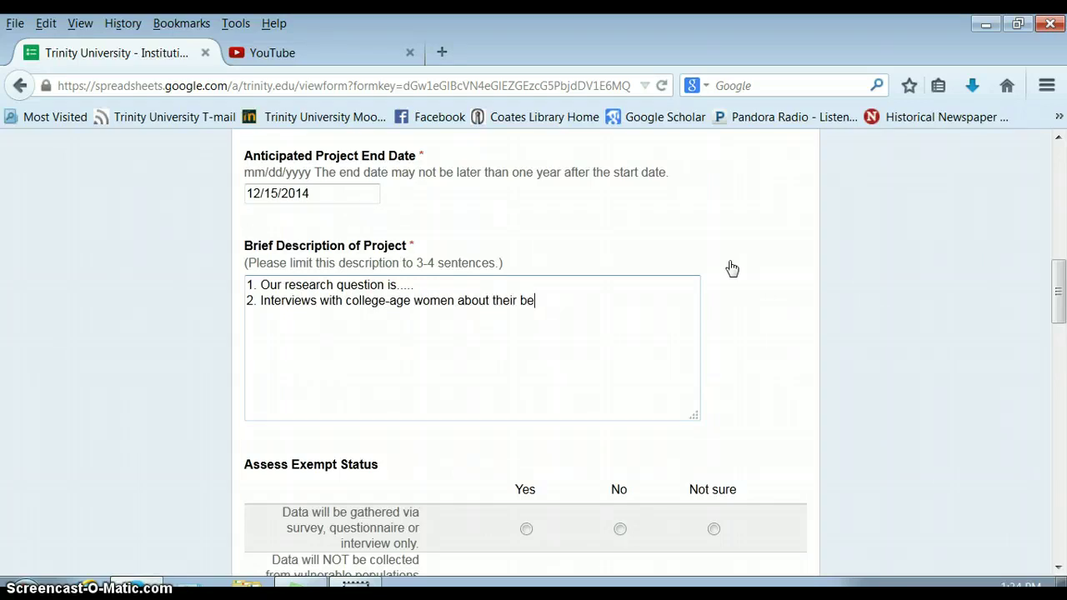
text(liefs about health.)
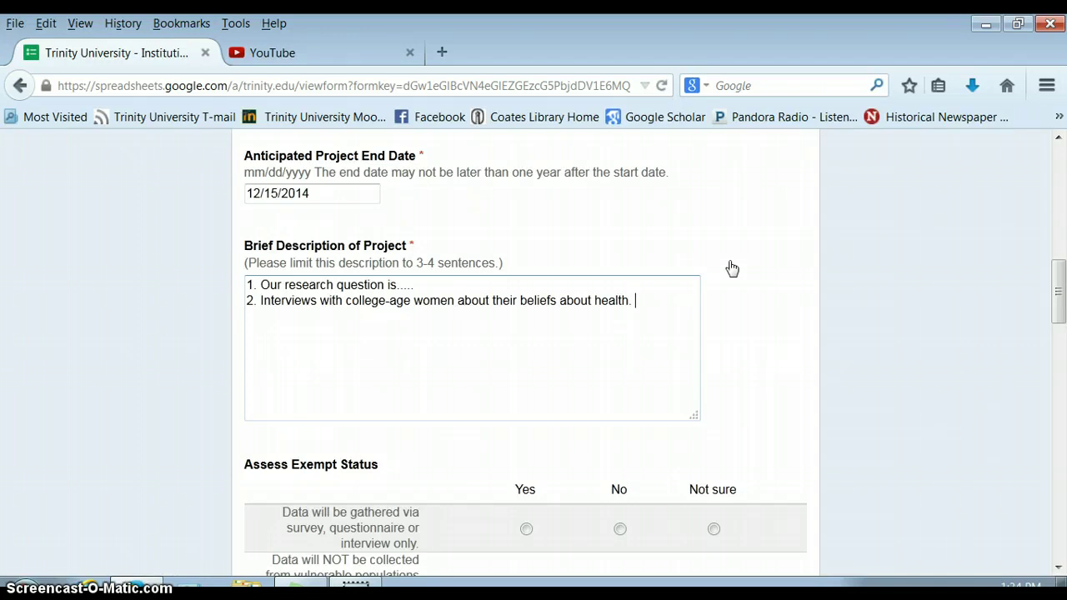
Step: Specify 6-12 college-age women in the interview line of the description
click(342, 298)
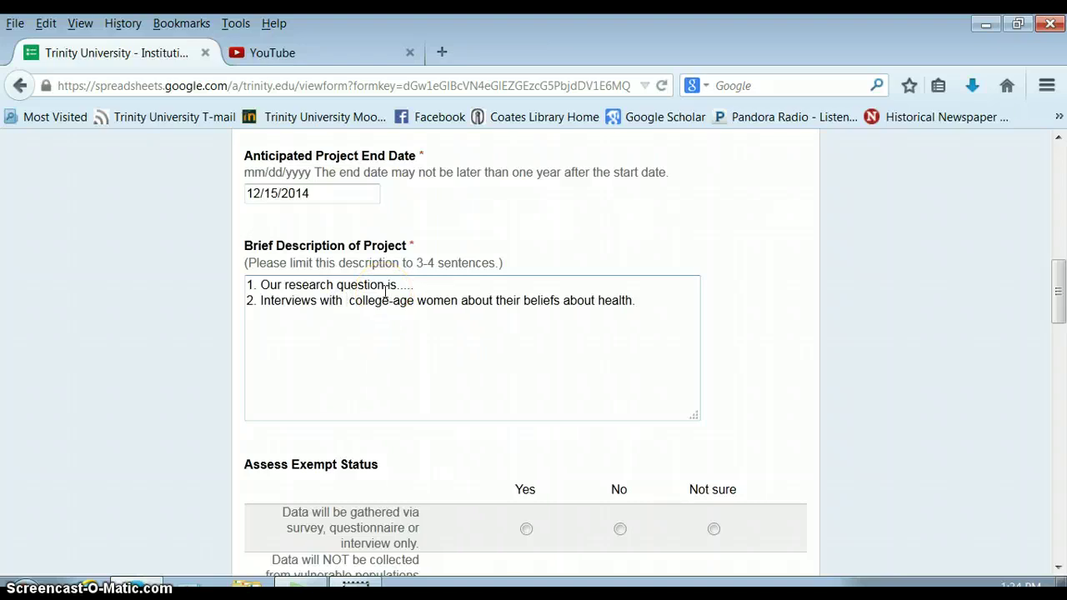
text(6-12)
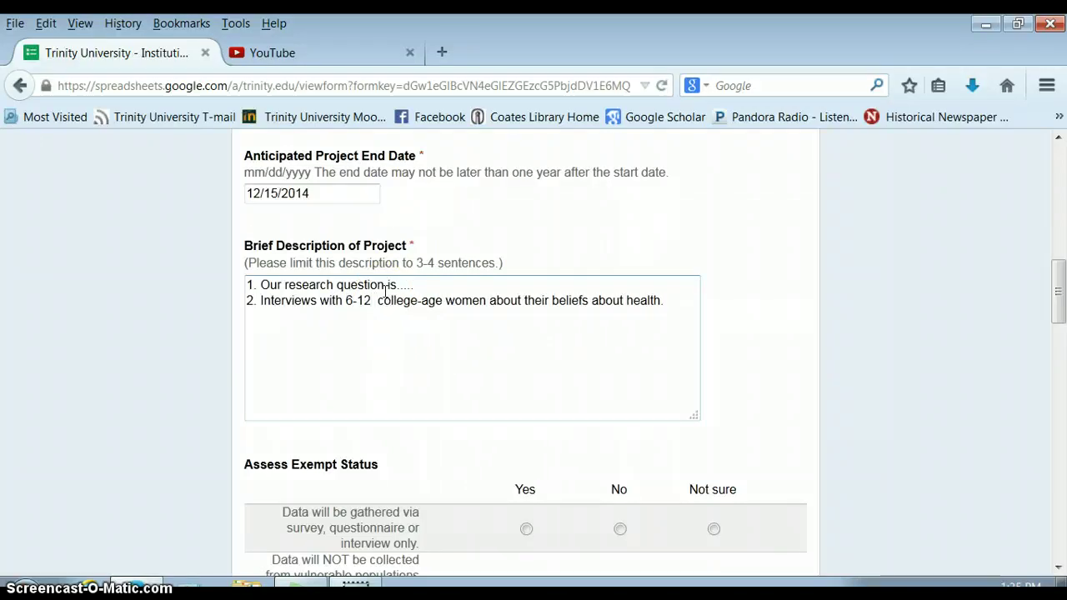
key(BackSpace)
click(611, 333)
click(663, 298)
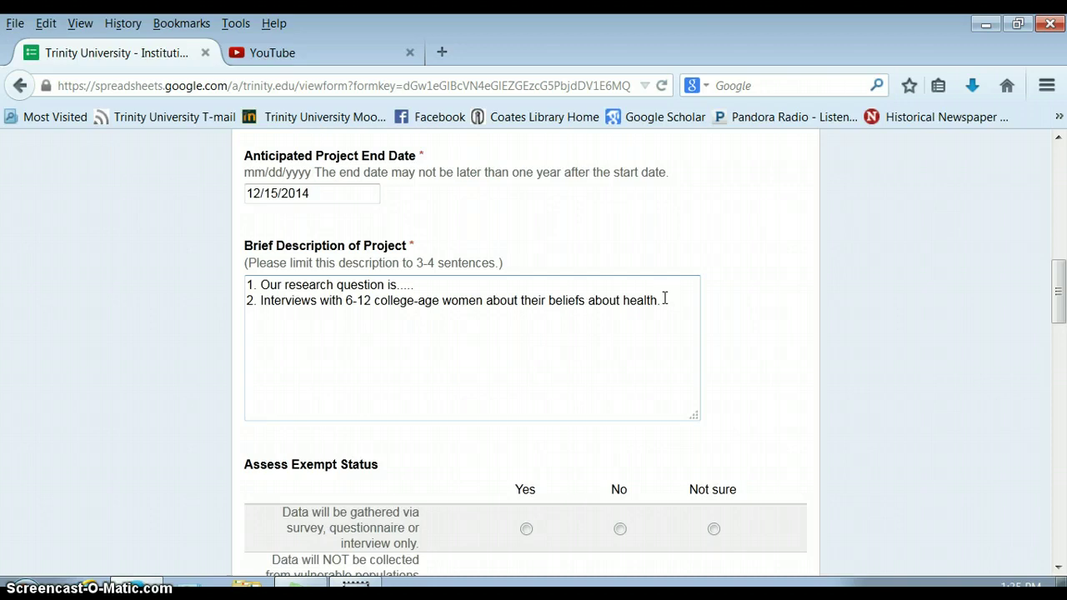
drag(1055, 299, 1050, 350)
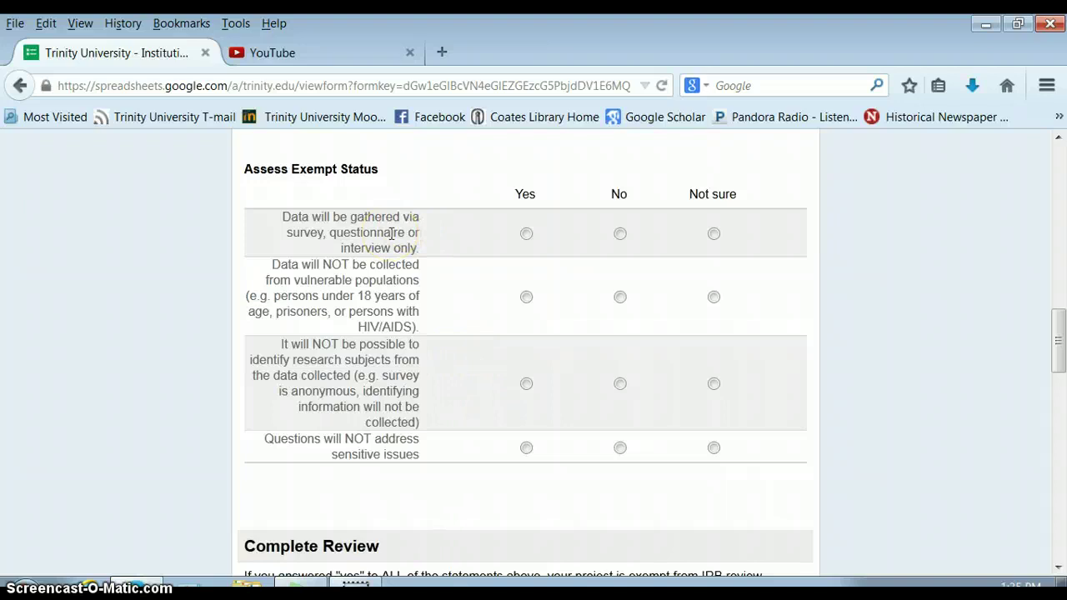
Step: Answer Yes to survey/interview data and No to vulnerable populations
click(464, 249)
click(526, 233)
click(617, 237)
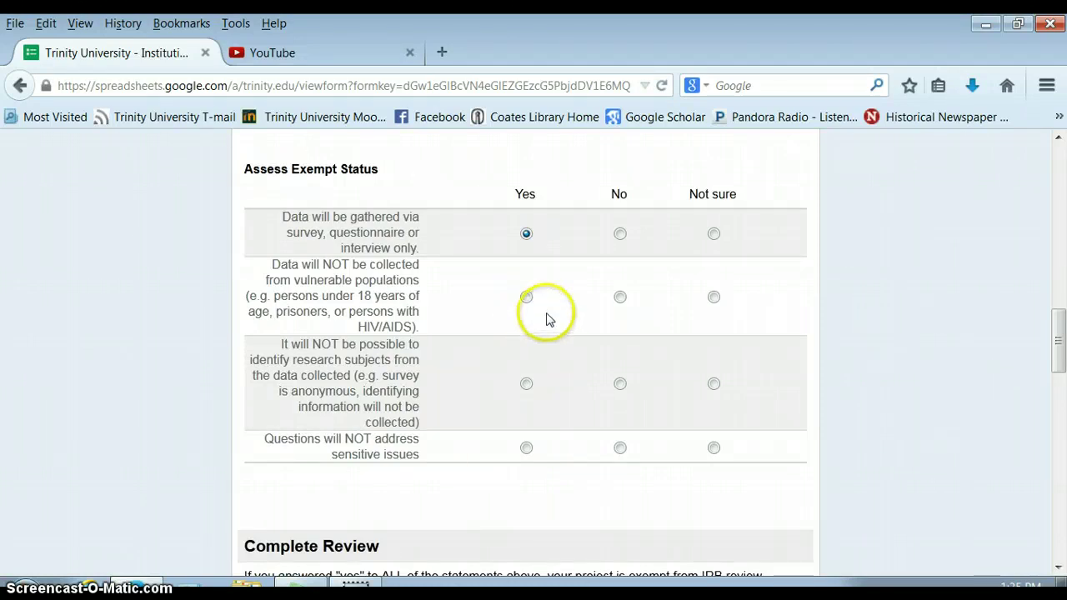
click(621, 298)
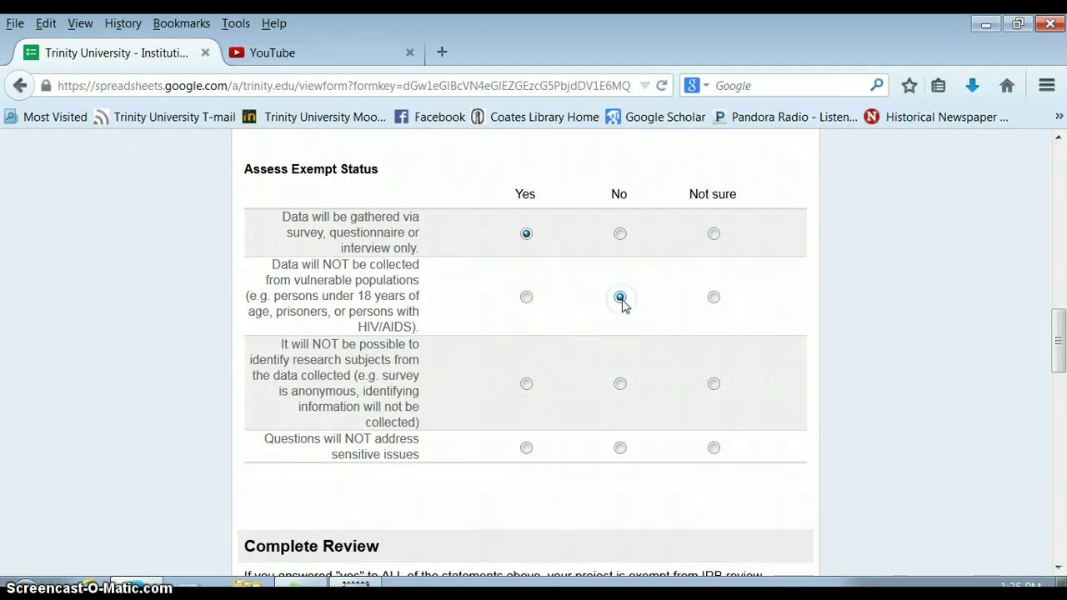
Step: Answer Yes to subjects not being identifiable and No to sensitive issues
drag(1060, 349, 1060, 357)
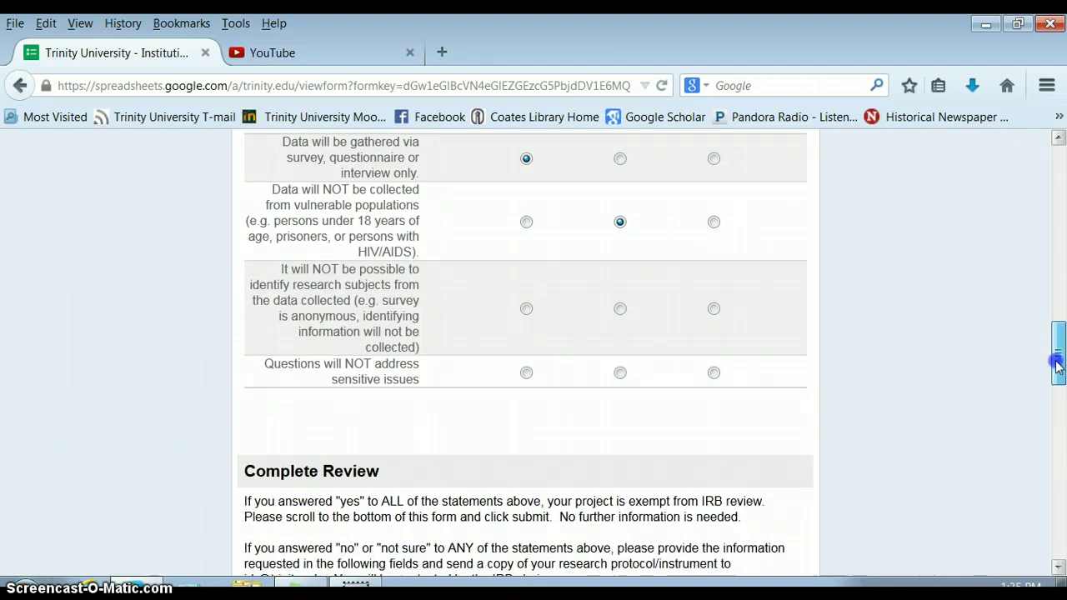
drag(1057, 365, 1056, 374)
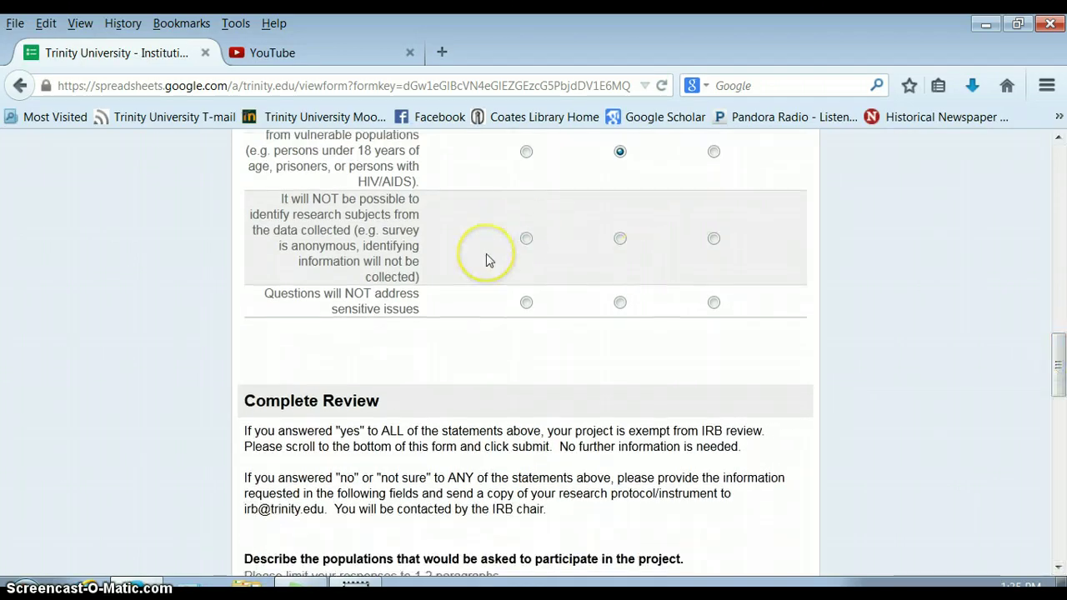
click(330, 210)
click(340, 251)
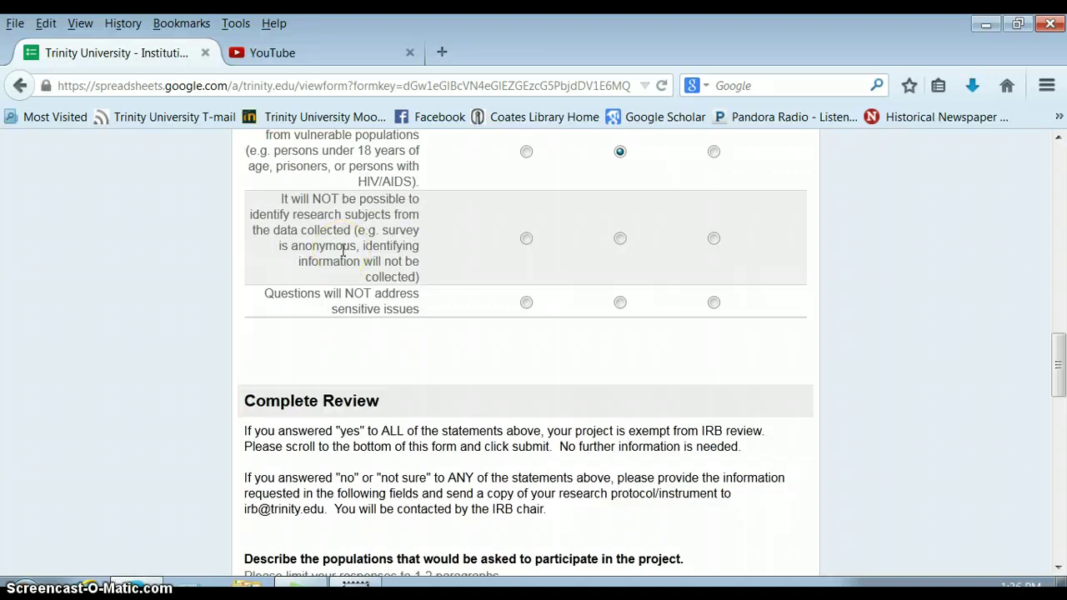
click(421, 258)
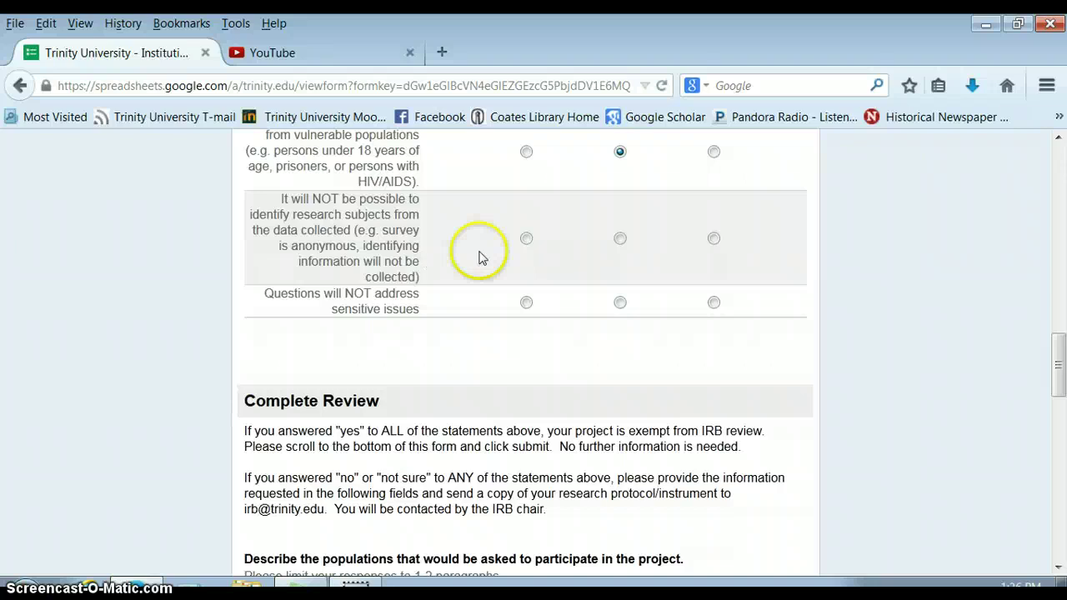
click(526, 239)
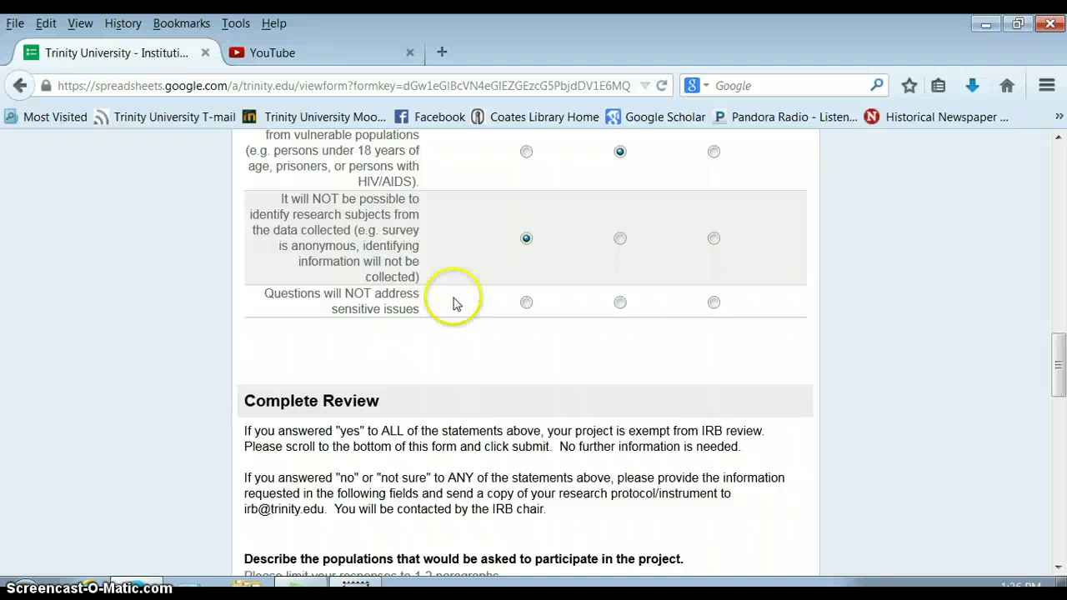
click(620, 302)
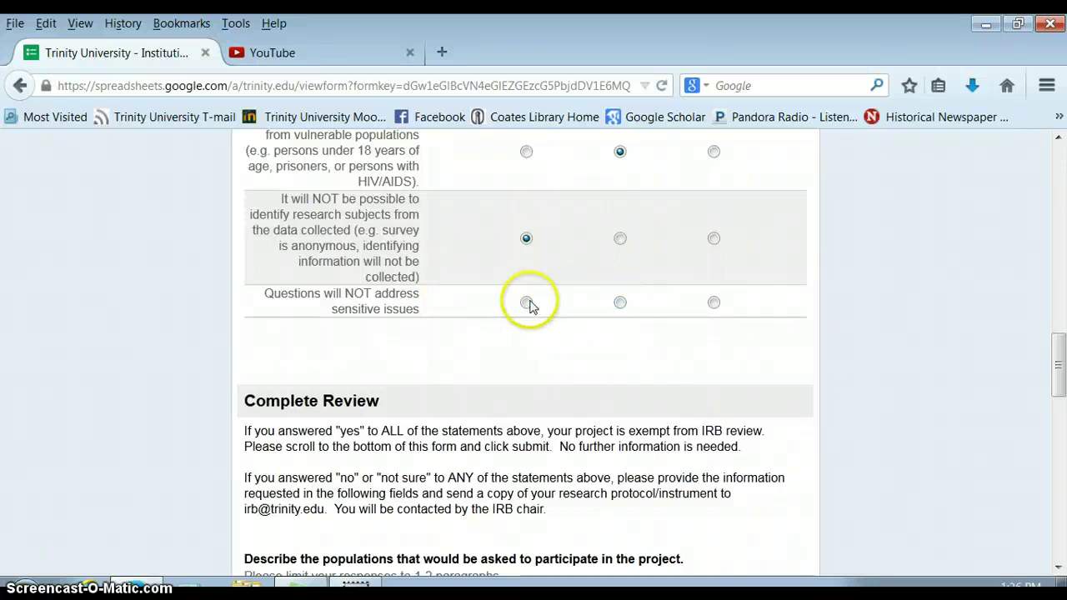
click(620, 302)
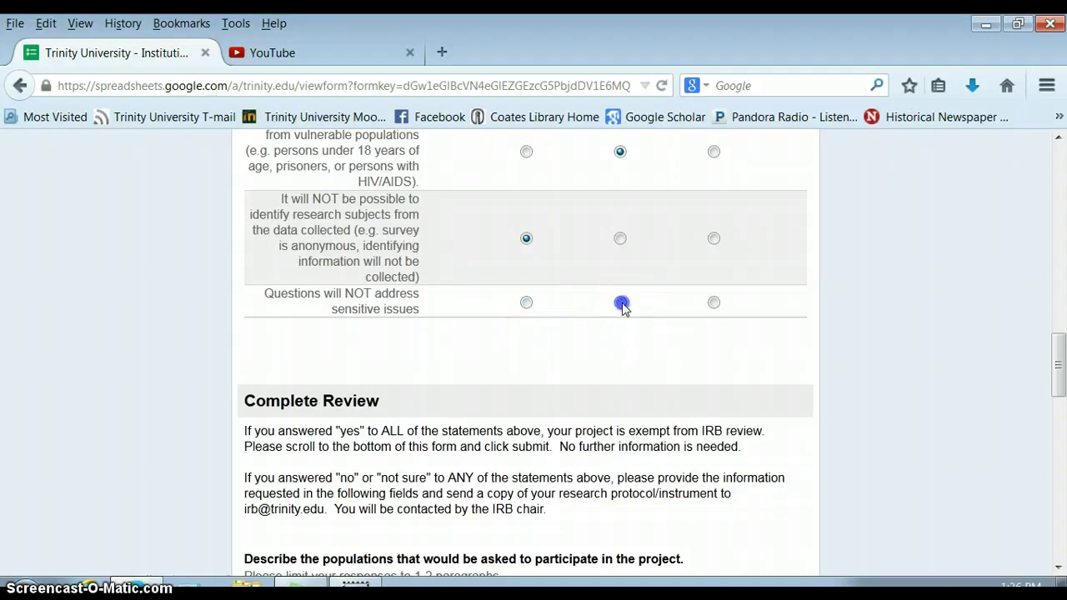
Step: Scroll the form down to the 'Describe the populations' text box
drag(1057, 360, 1059, 346)
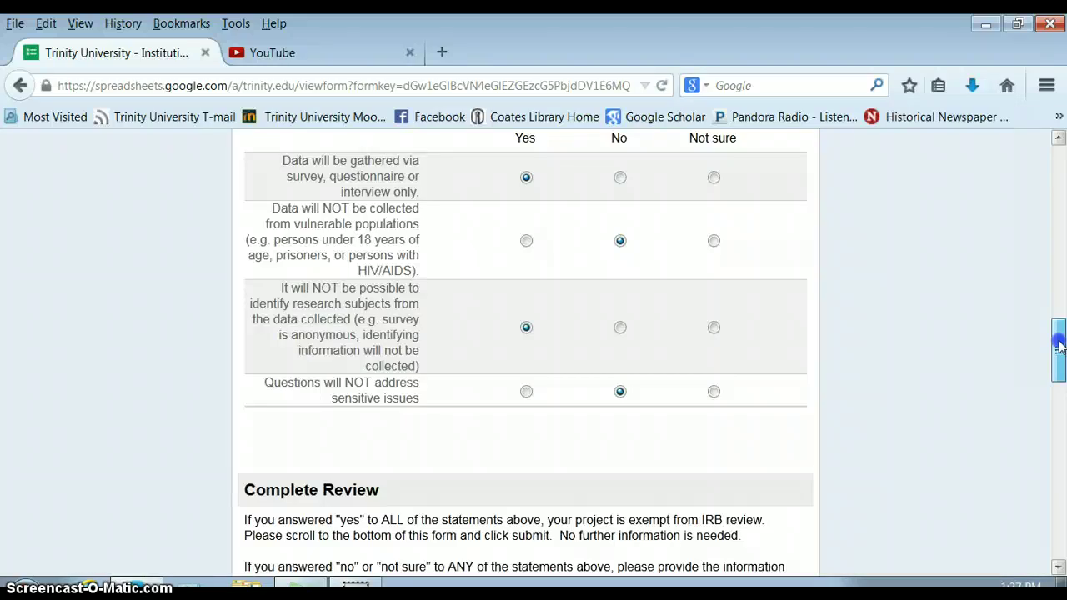
drag(1058, 346, 1054, 412)
Step: Describe participants as college-age women from Trinity and St. Mary's University in a body image program
click(291, 292)
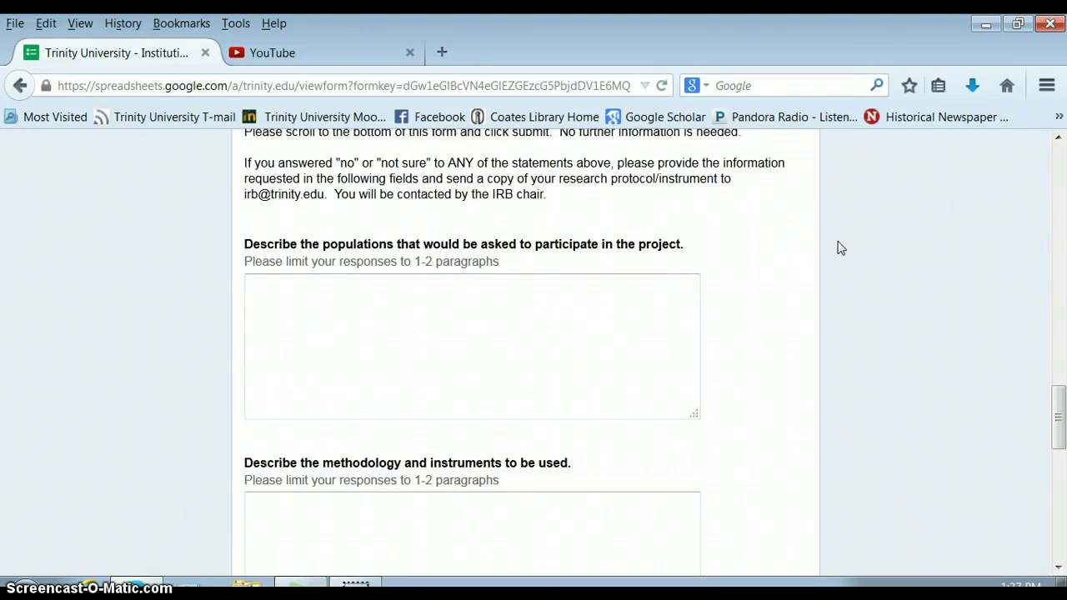
text(College-age w)
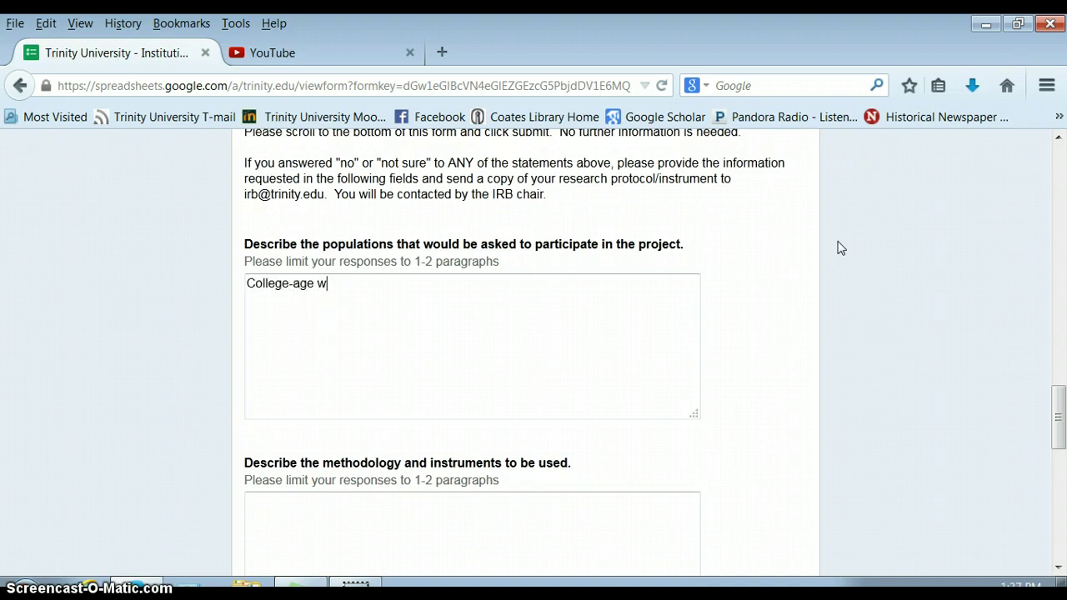
text(omen)
key(BackSpace)
text(, from Trinity)
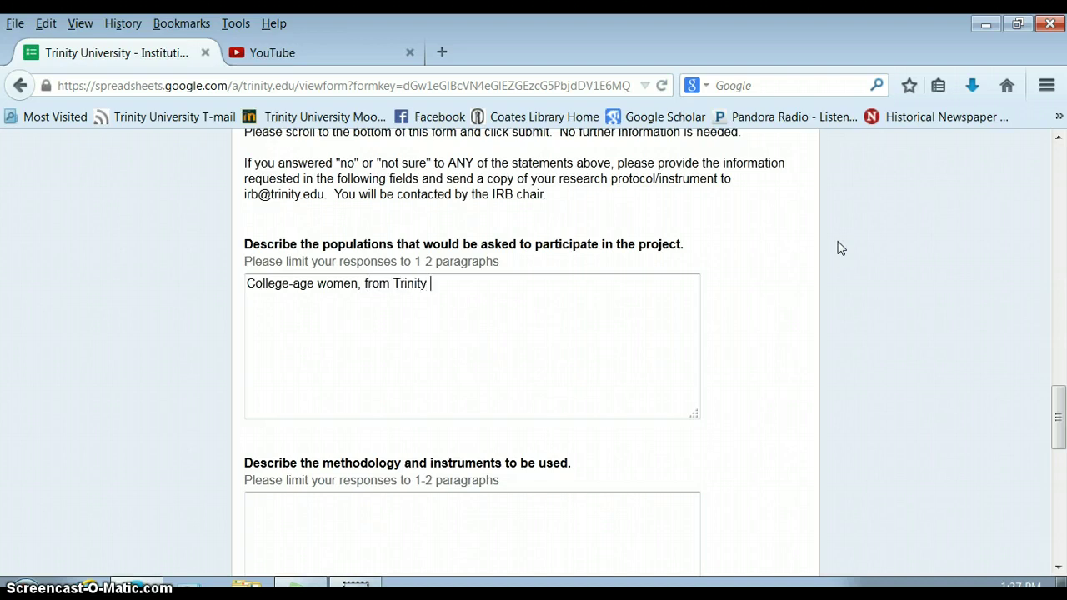
text( Univesr)
key(BackSpace)
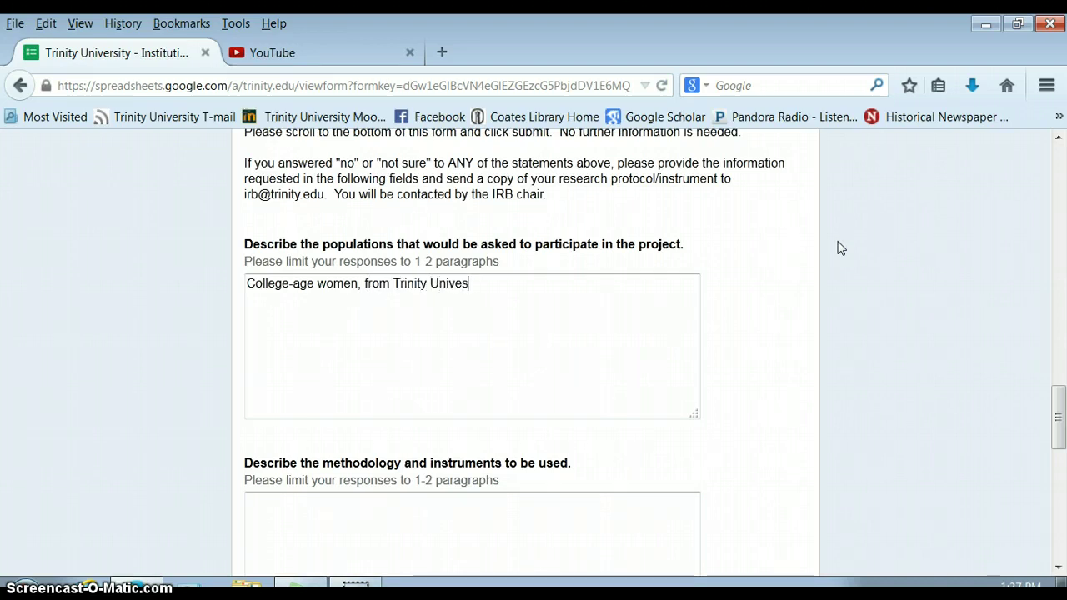
key(BackSpace)
text(rsity and St. Mary's )
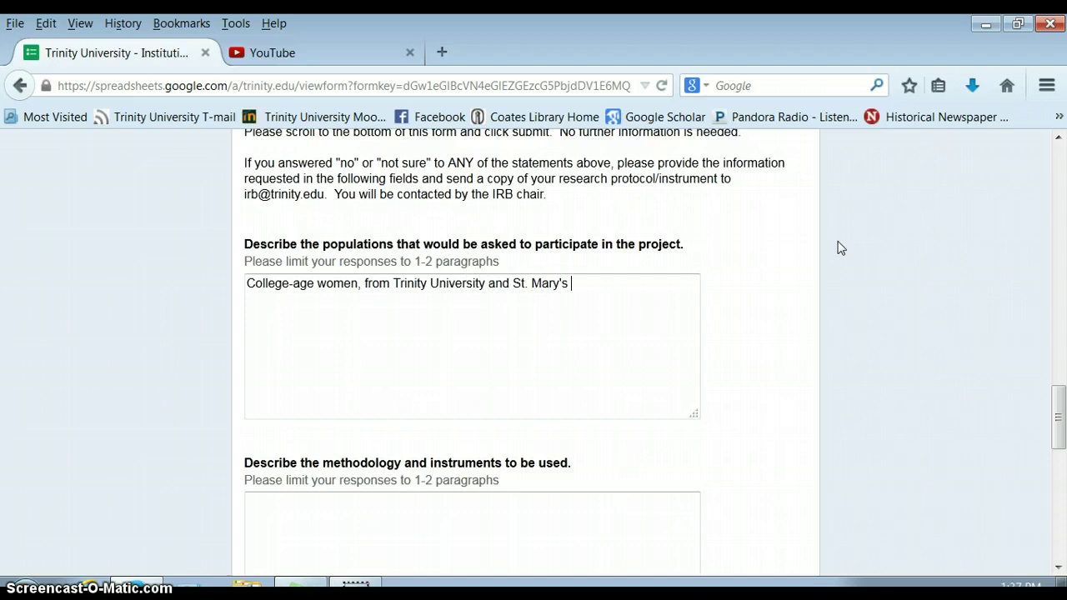
text(University, who have )
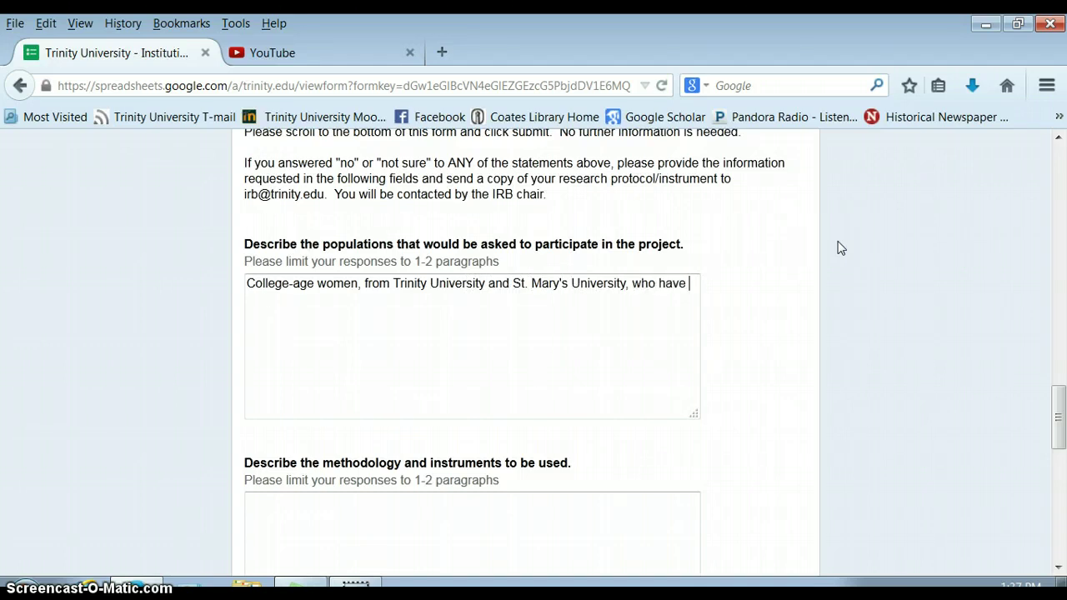
text(particula)
key(BackSpace)
key(BackSpace)
key(BackSpace)
text(ipated in a body imag)
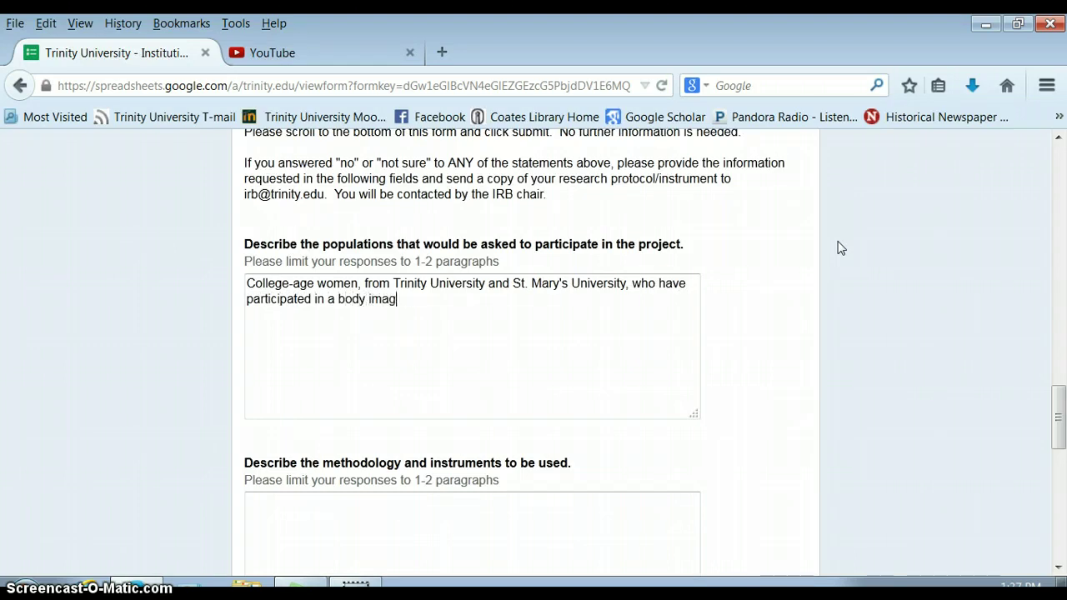
text(e program.)
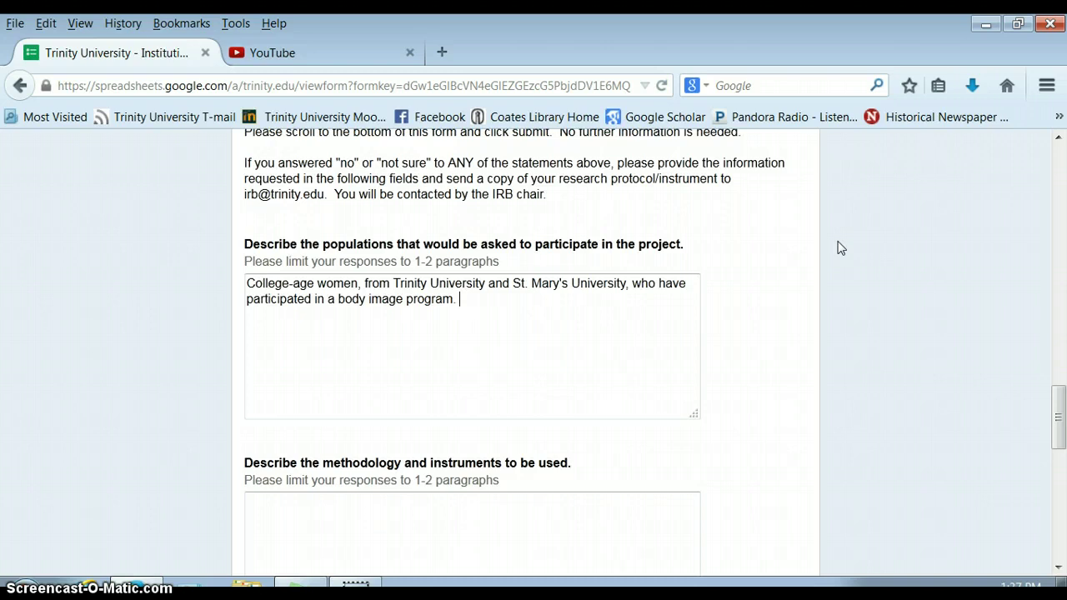
Step: Add that they are recruited through social networks and contacted via email
text(Recr)
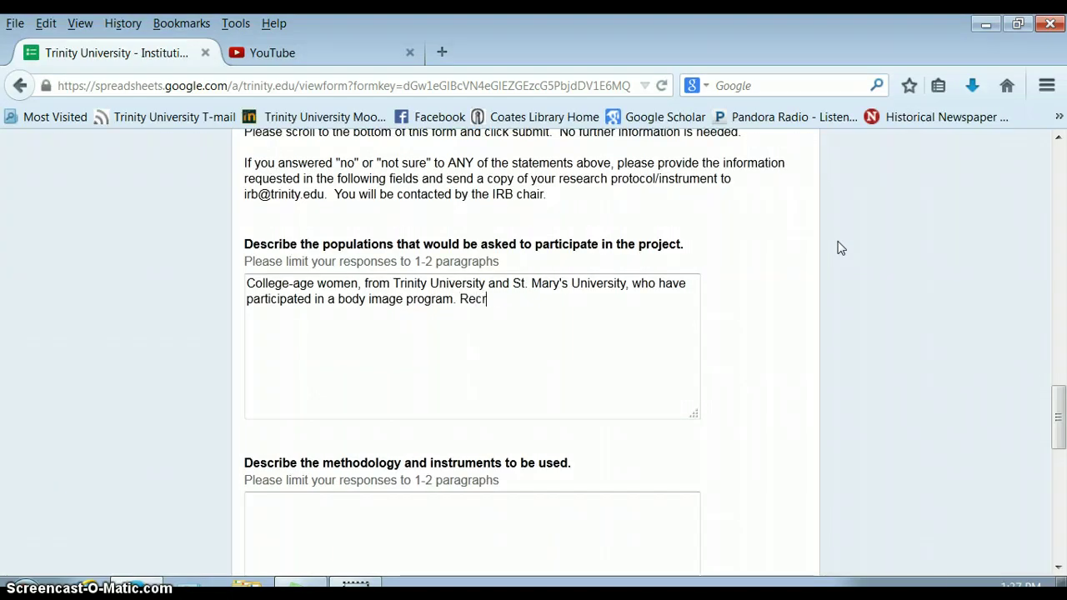
text(uiting them through s)
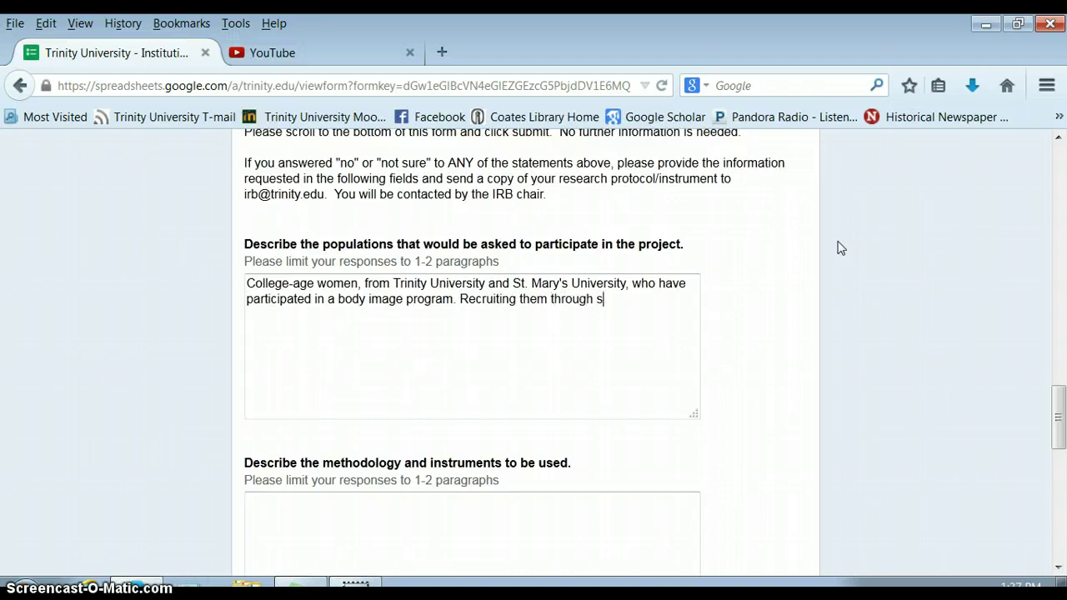
text(ocial networks a)
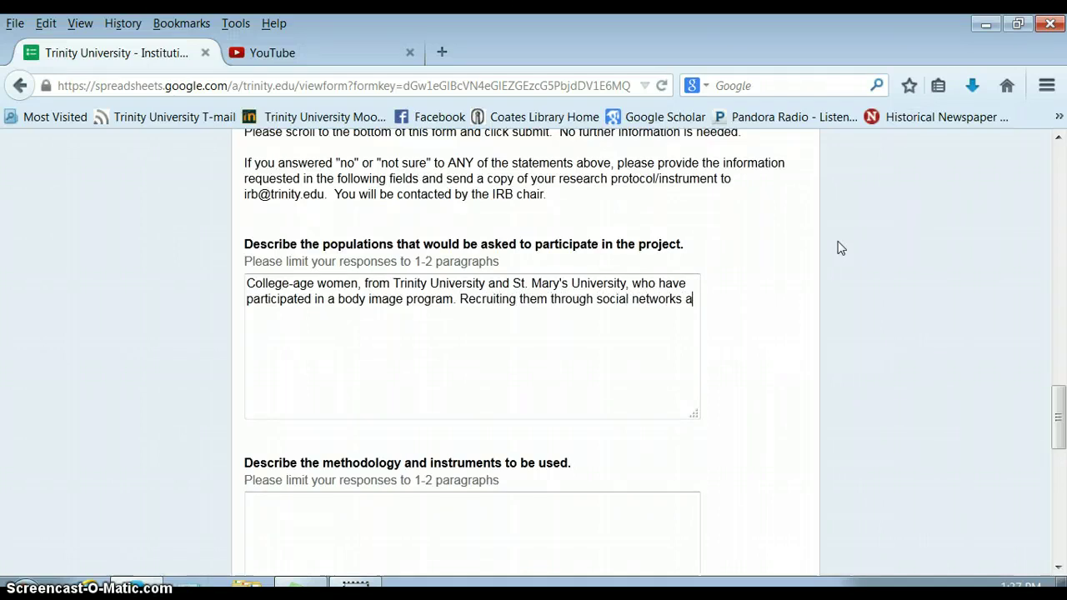
text(nd contaacting)
key(BackSpace)
key(BackSpace)
key(BackSpace)
key(BackSpace)
key(BackSpace)
key(BackSpace)
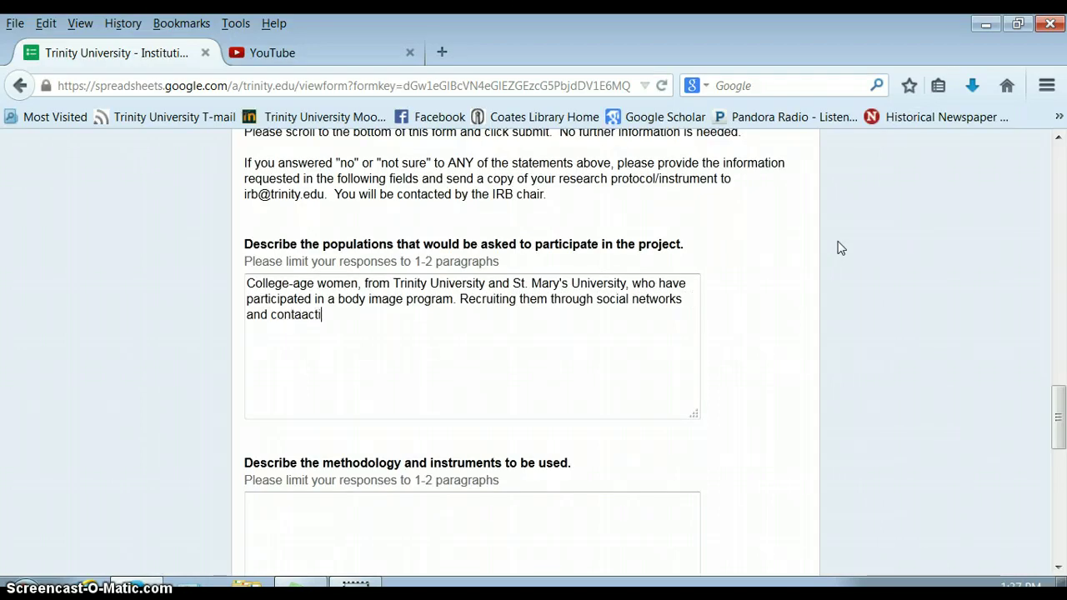
key(BackSpace)
text(cting them vi)
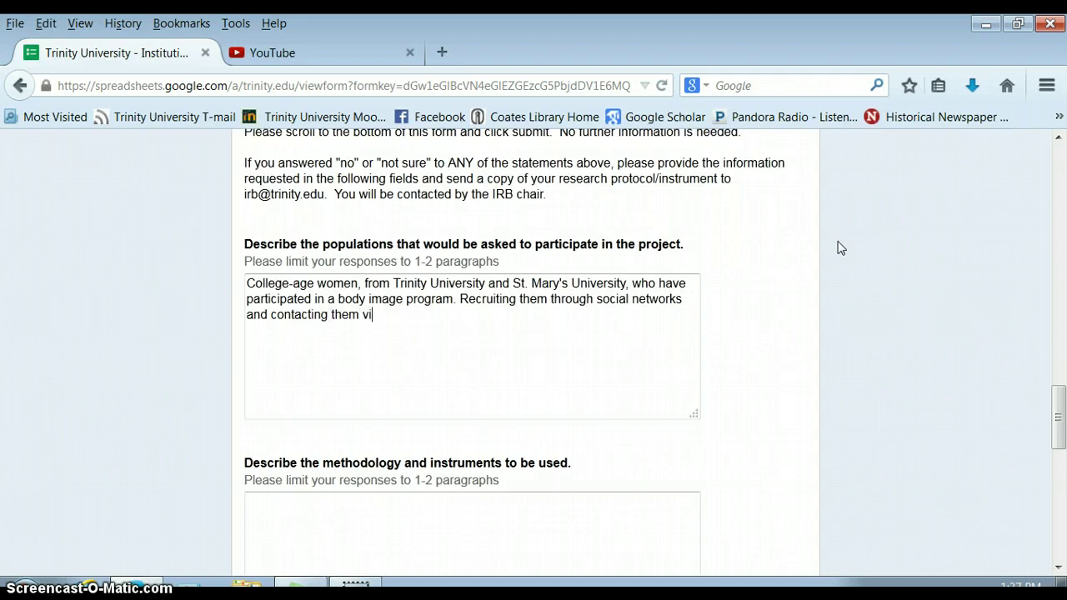
text(a email.)
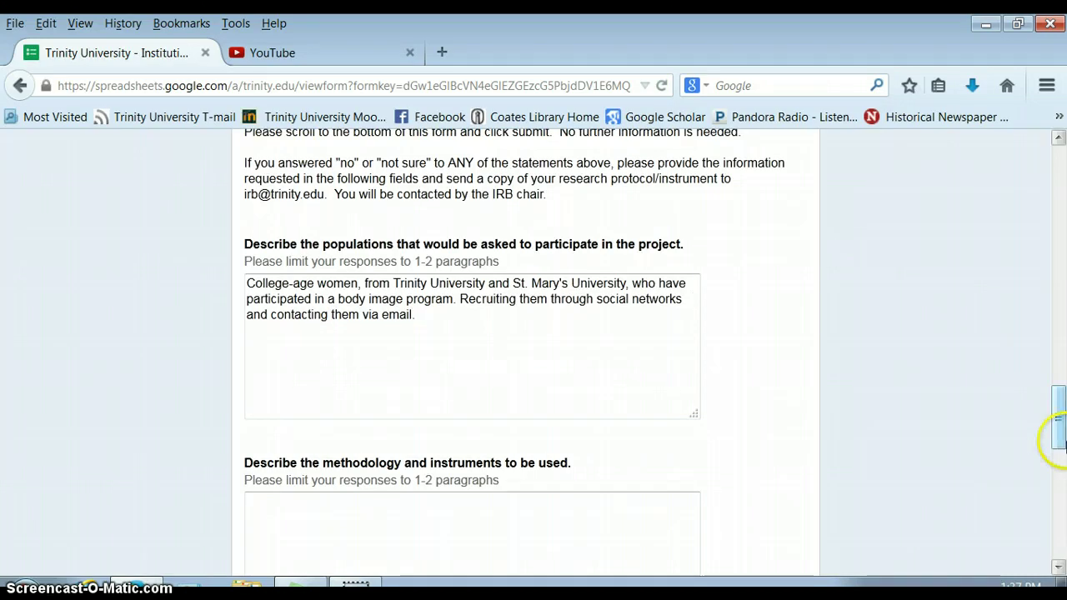
Step: Describe the methodology as 30-minute interviews using a guide with questions about X, Y, Z
drag(1060, 425, 1061, 472)
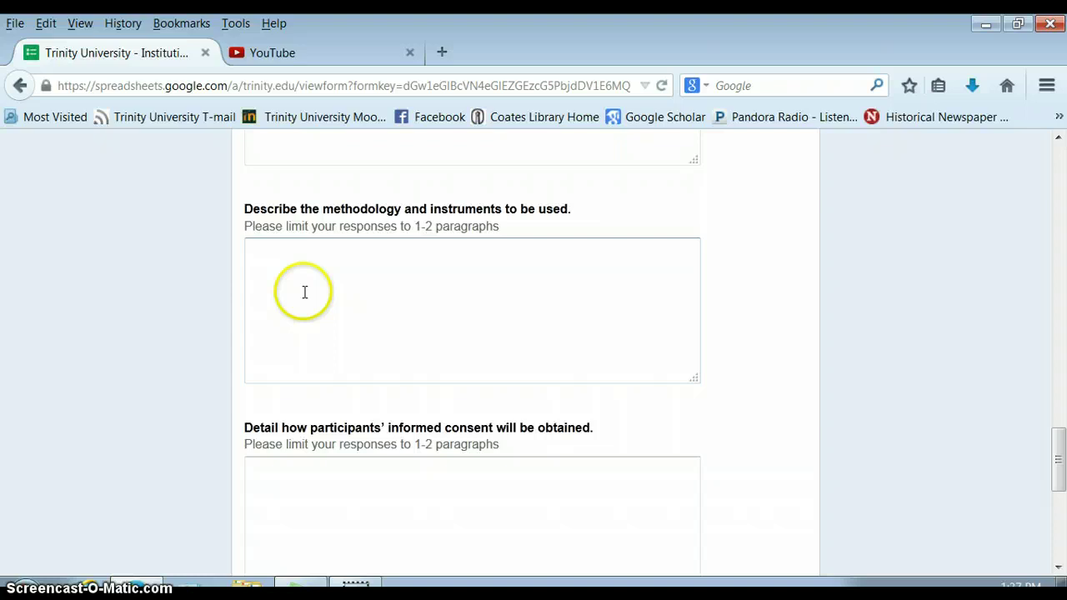
click(304, 291)
text(Interview)
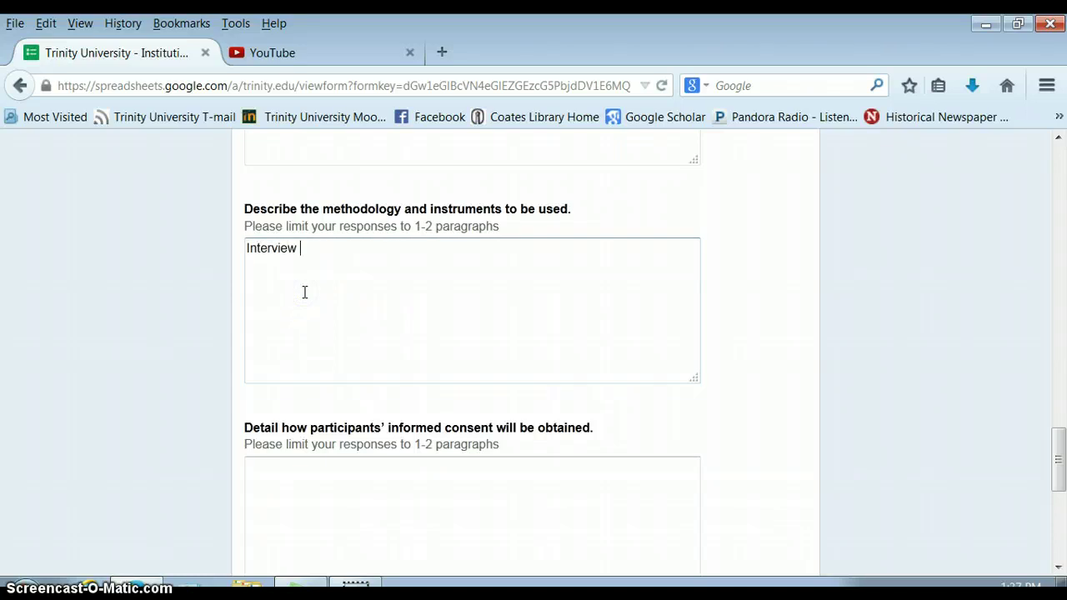
key(BackSpace)
text(s that 30 minuts)
key(BackSpace)
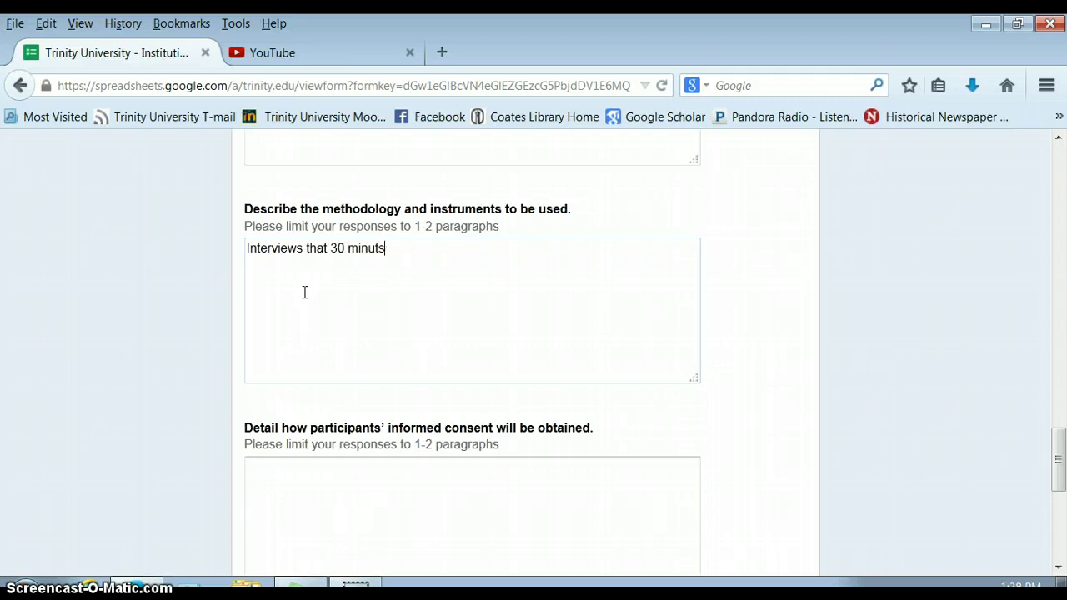
text(es long, )
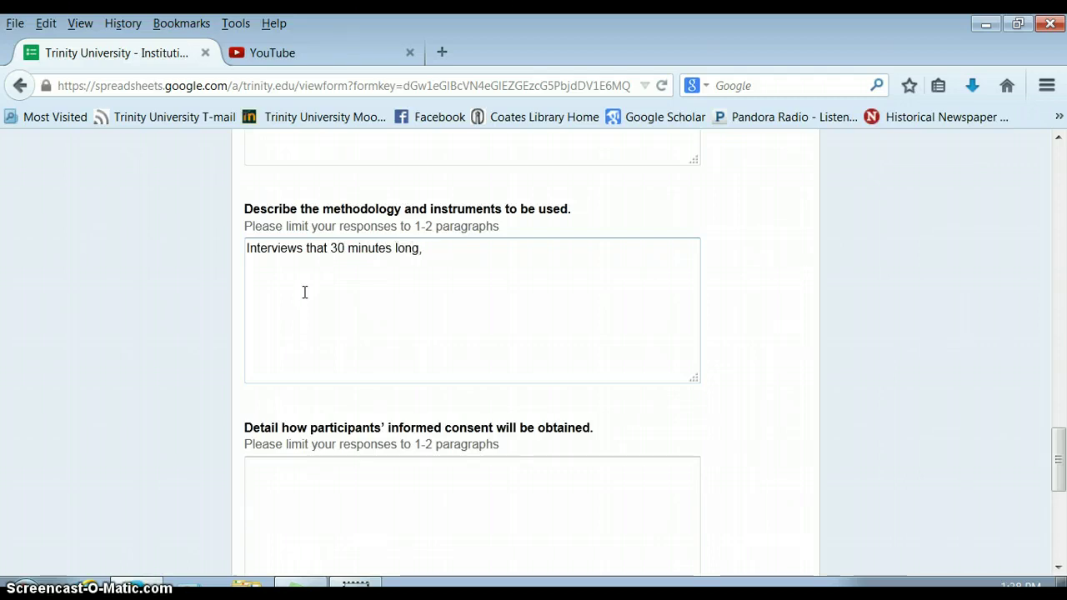
text(interview gu)
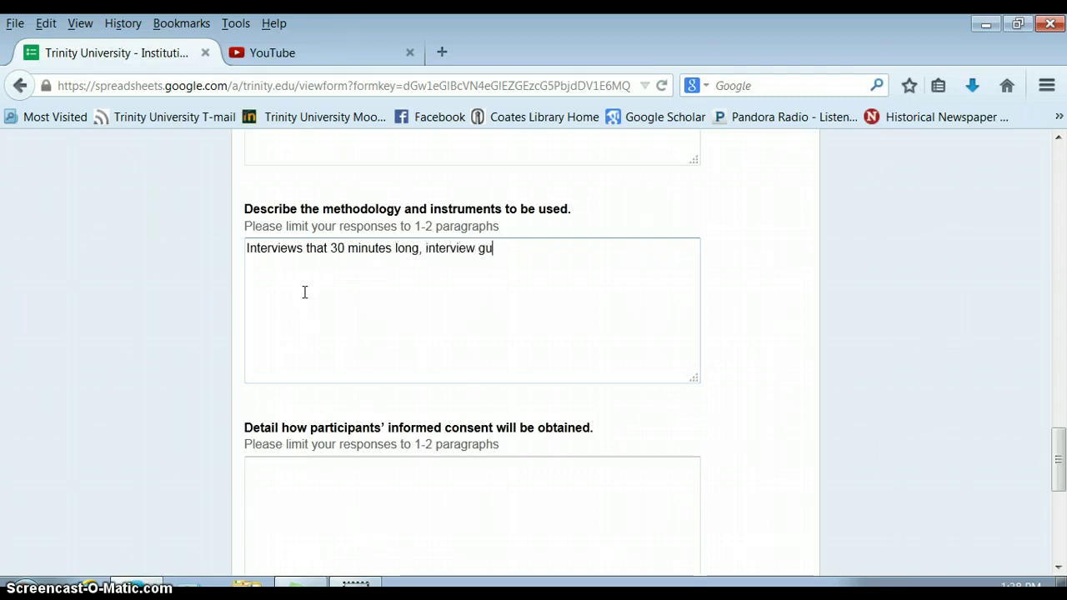
text(ide wit)
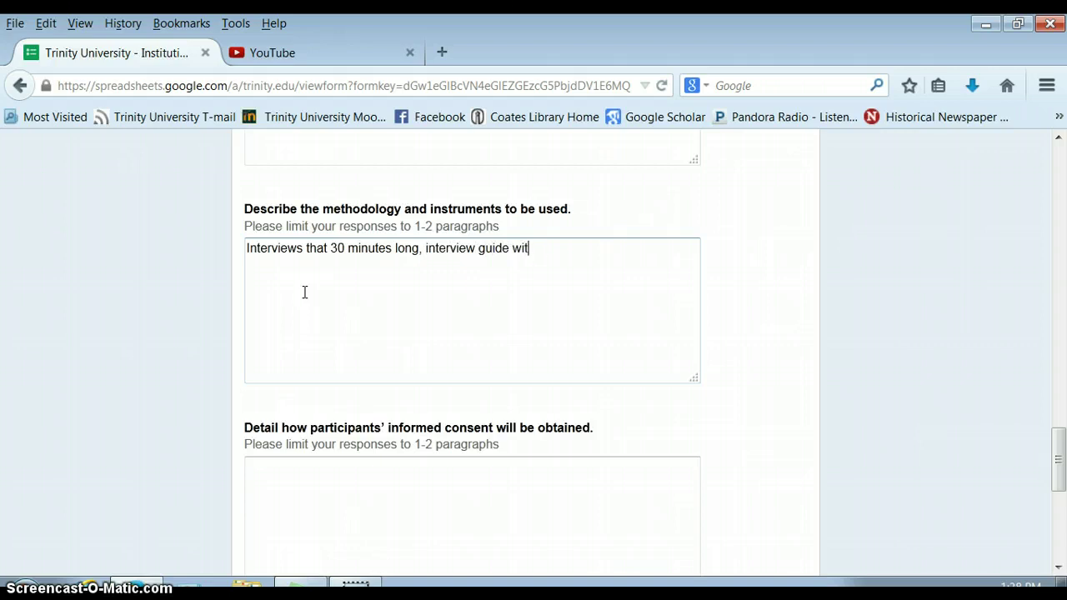
text(h questions about X)
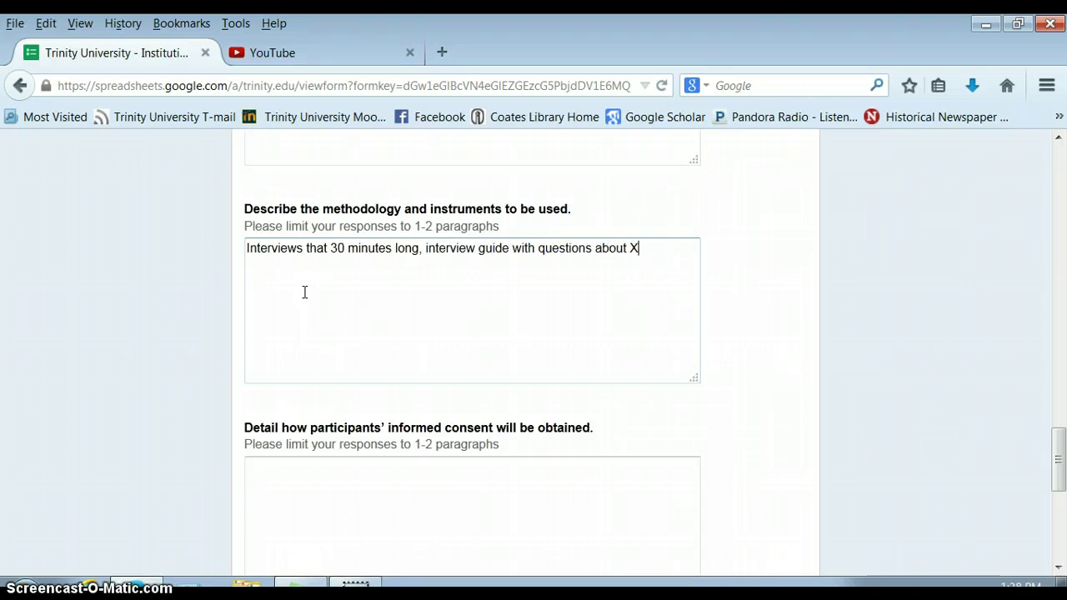
text(, Y, Z)
key(BackSpace)
key(BackSpace)
text(Z.)
Step: Add that interviews will be recorded unless the interviewee declines recording
text(Interviews )
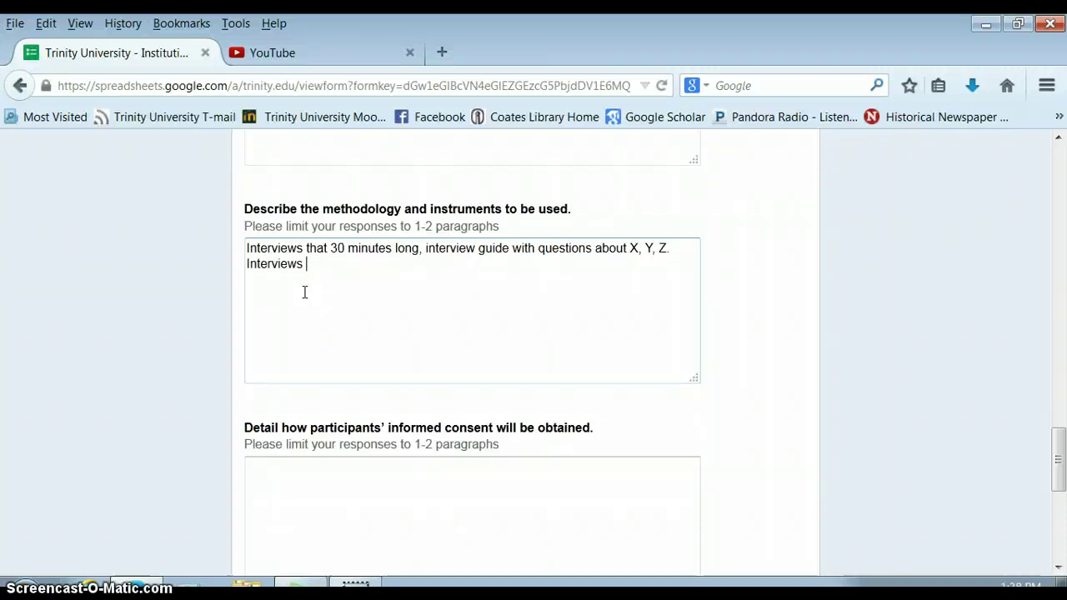
text(will be recorded )
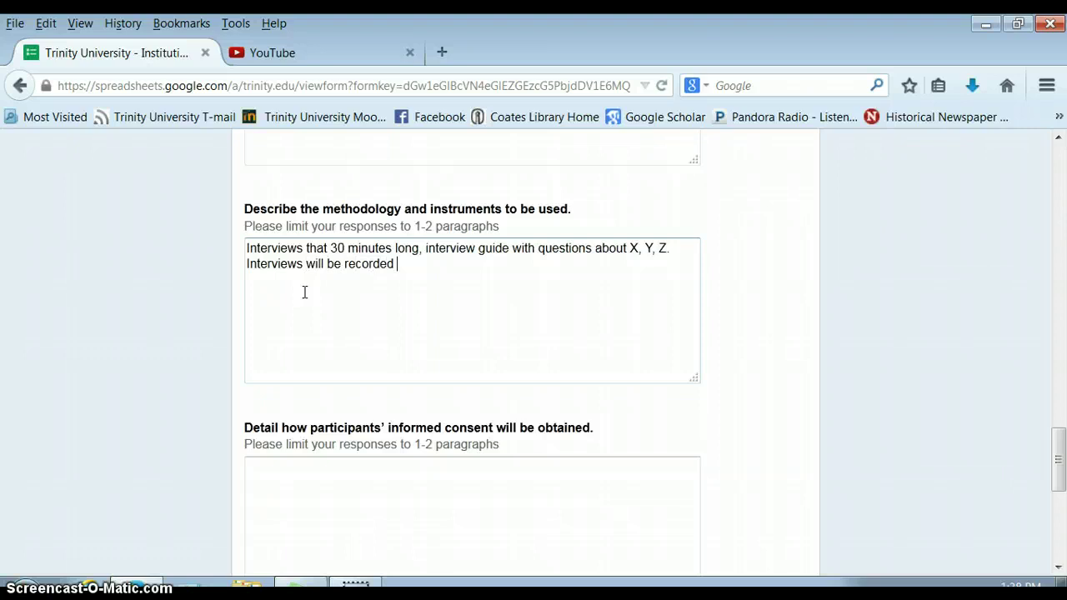
text(unless the interviewee d)
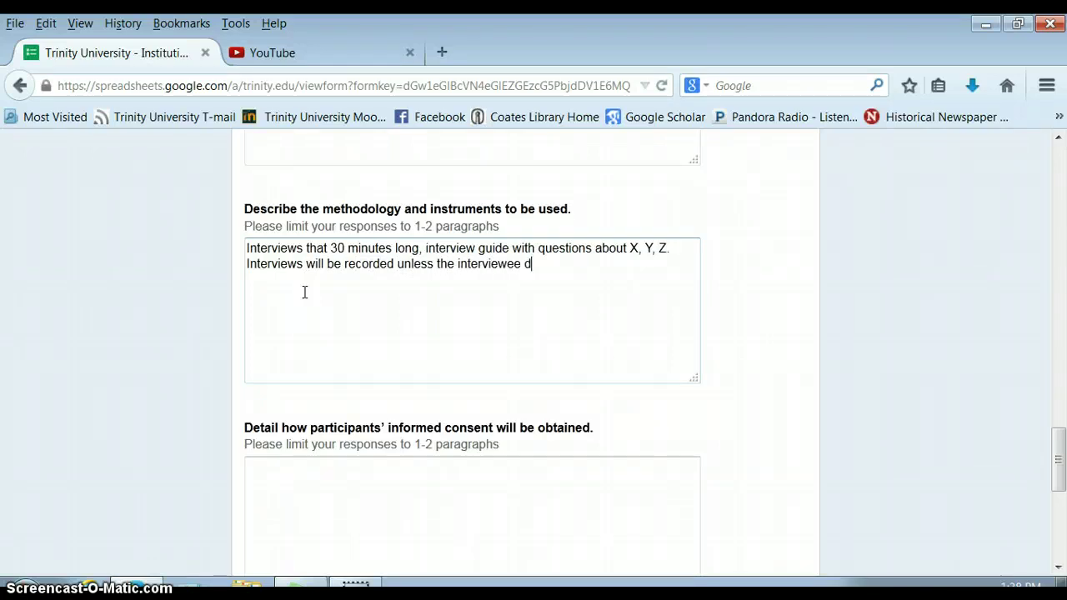
text(eclines f)
key(BackSpace)
text(recording.)
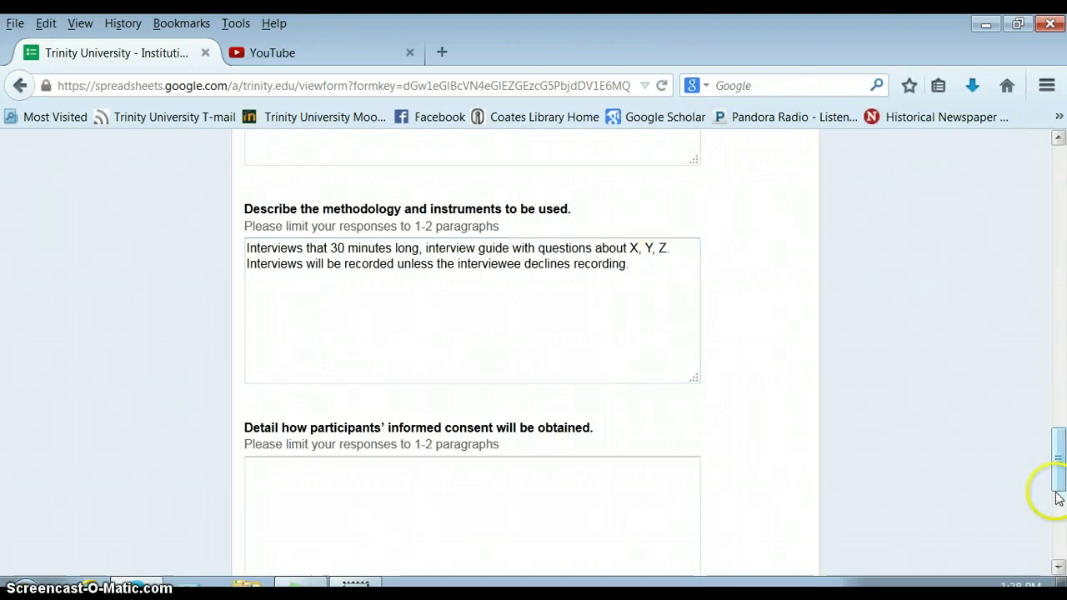
Step: Start the consent answer with 'Consent form' and a line about explaining the study in person
drag(1057, 472, 1058, 513)
click(288, 241)
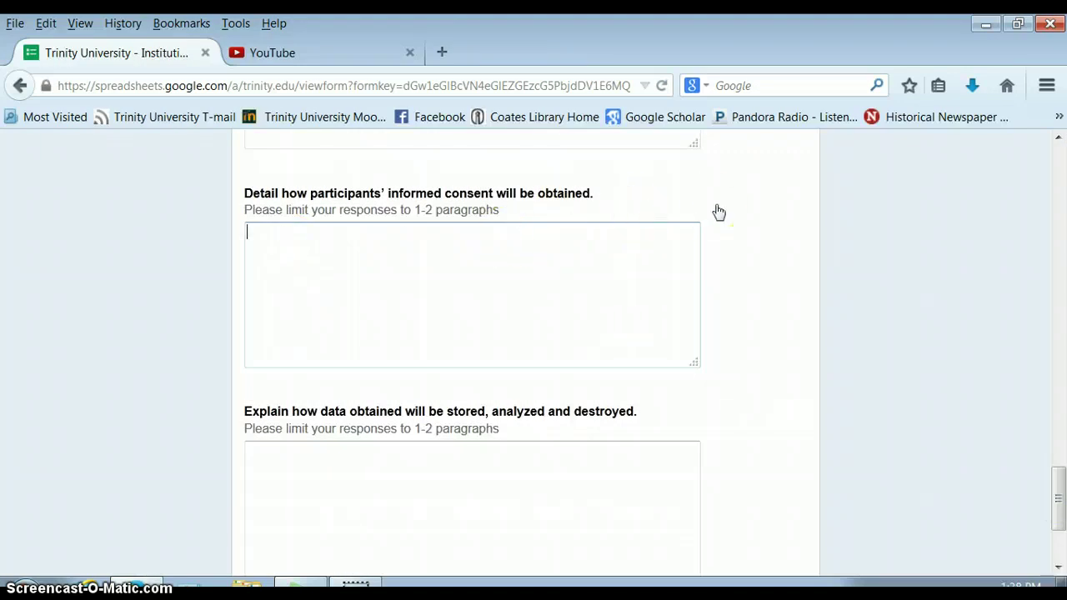
text(Consent form)
key(Return)
text(Explain )
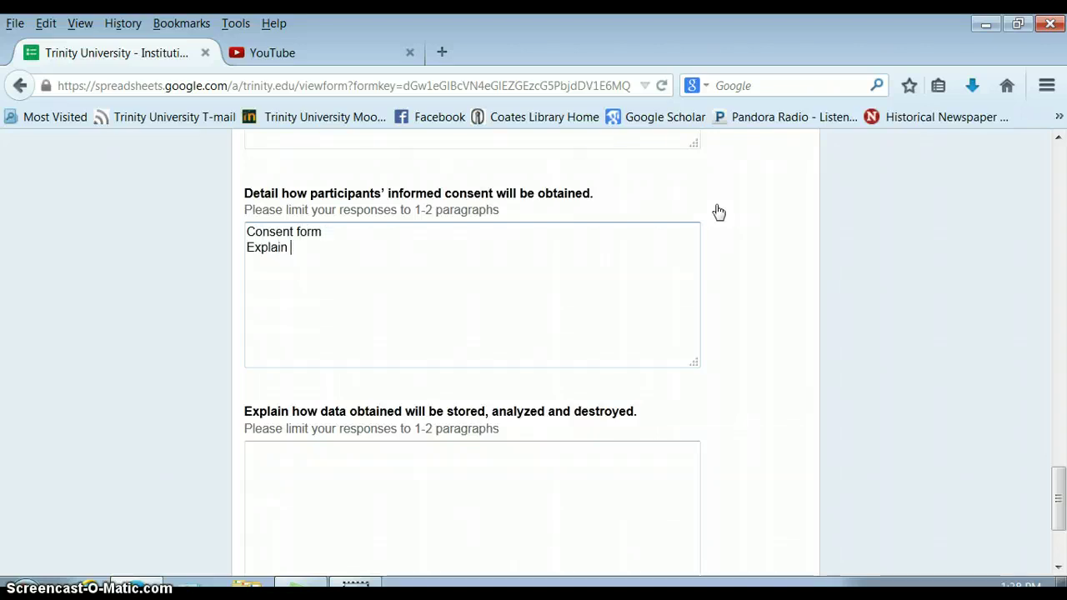
text(ithe study to th)
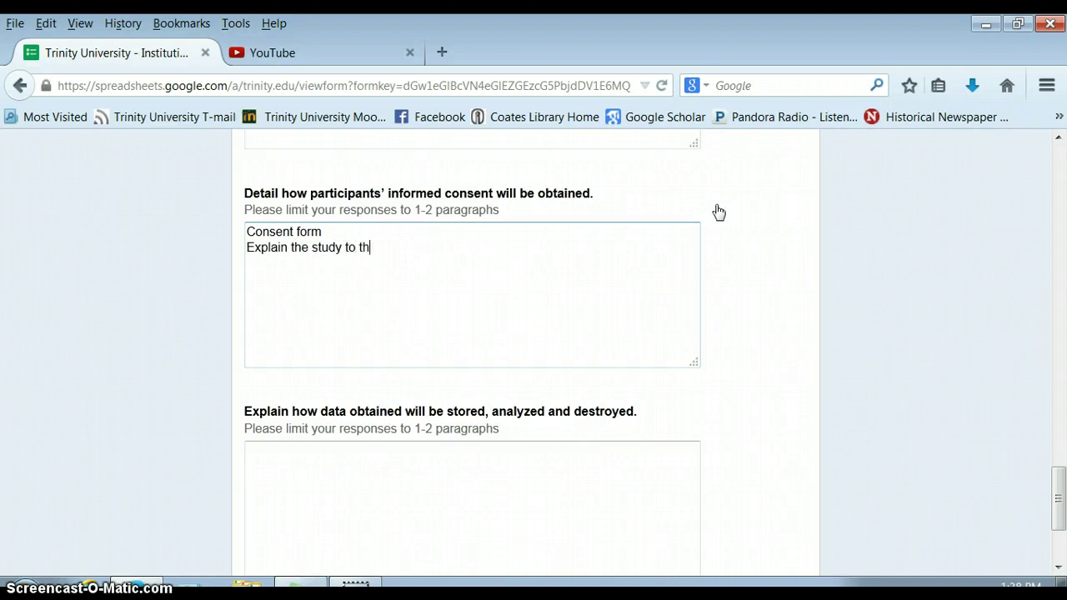
text(em in person)
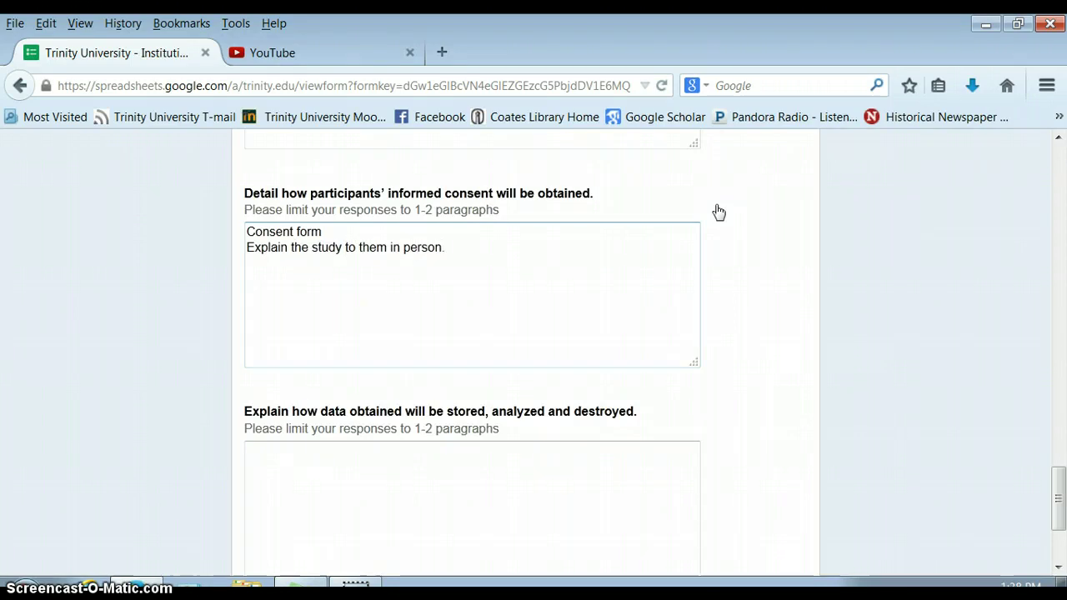
text( and answer any quets)
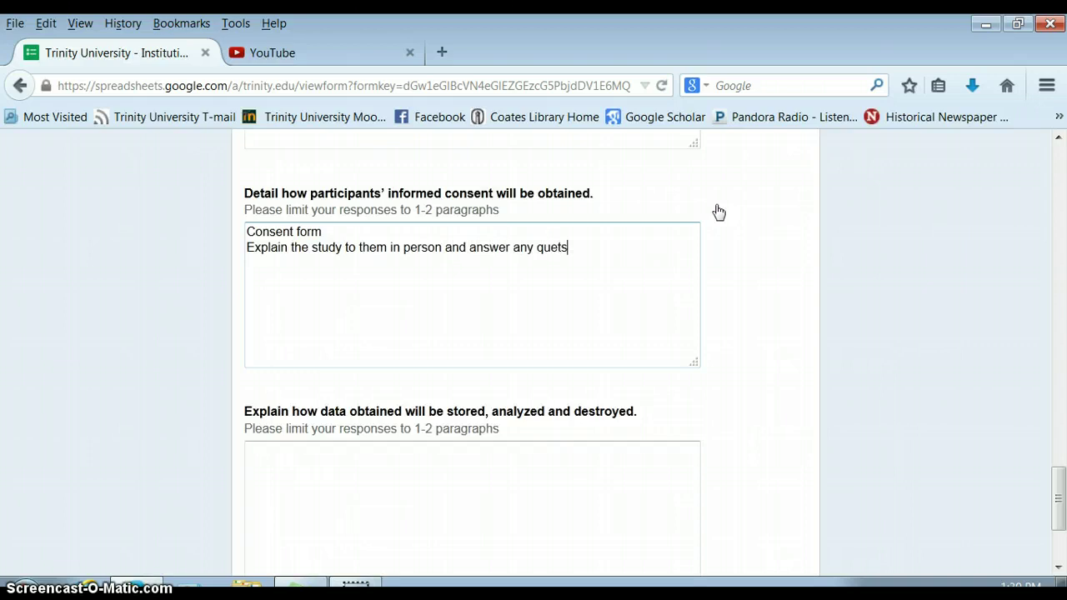
text(ions)
key(BackSpace)
key(BackSpace)
key(BackSpace)
key(BackSpace)
key(BackSpace)
key(BackSpace)
Step: Finish the consent line so it ends 'answer any questions'
text(stions.)
Step: Answer the data question: stored on a password-protected computer, analyzed without identifying information, destroyed at project end
click(305, 445)
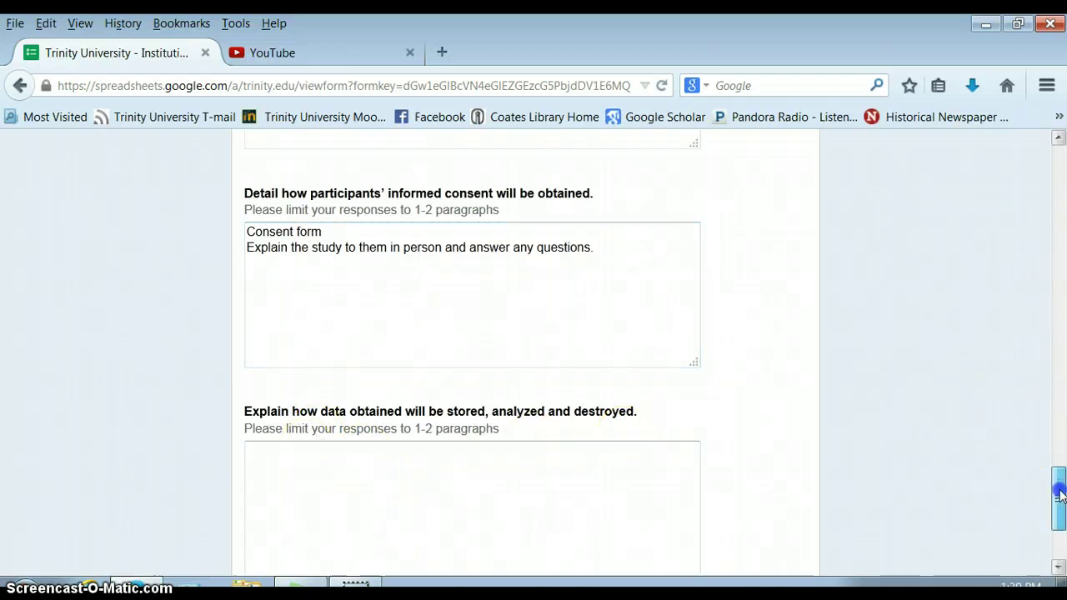
drag(1056, 496, 1057, 513)
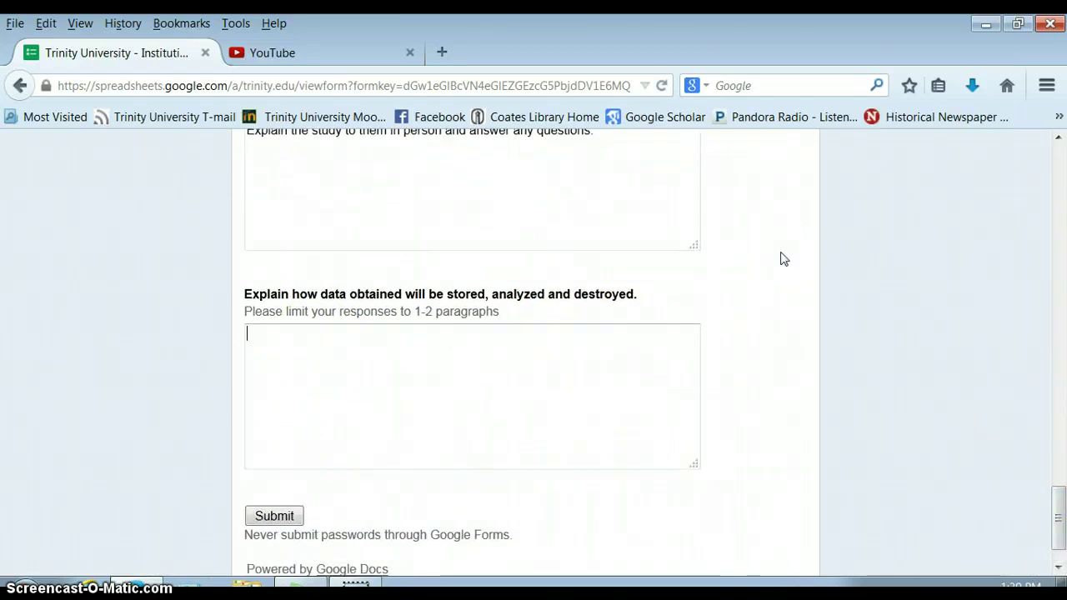
text(Store data on a pass-wro)
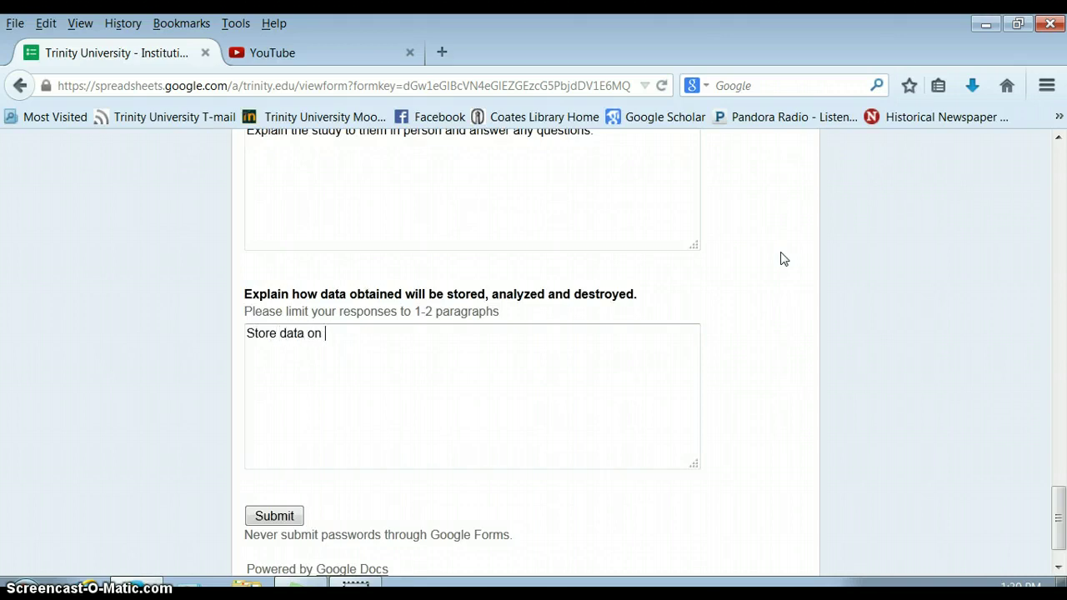
key(BackSpace)
key(BackSpace)
key(BackSpace)
key(BackSpace)
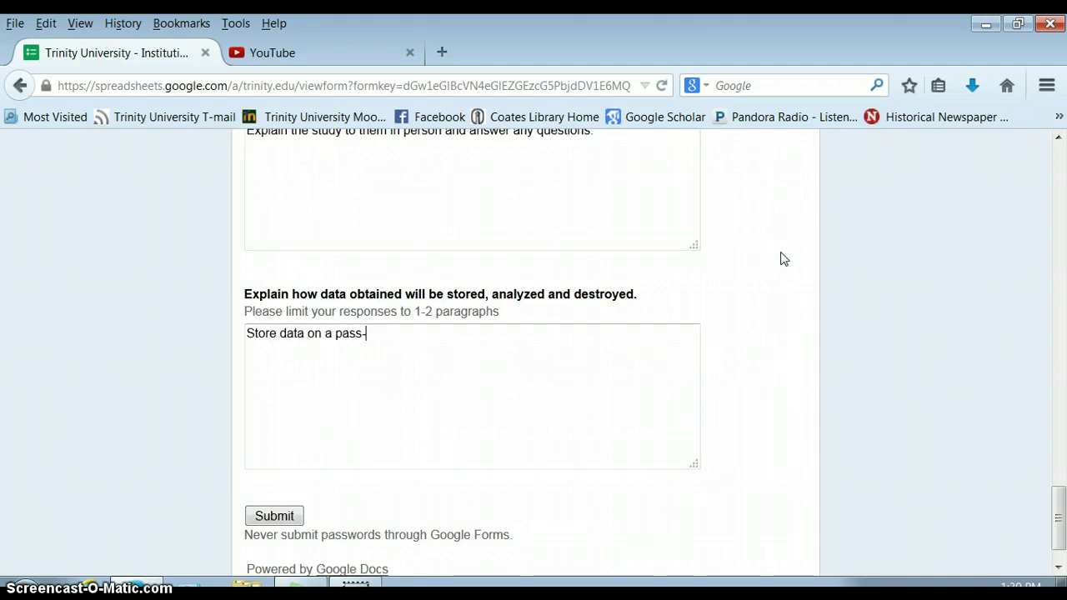
text(word-protected computer,)
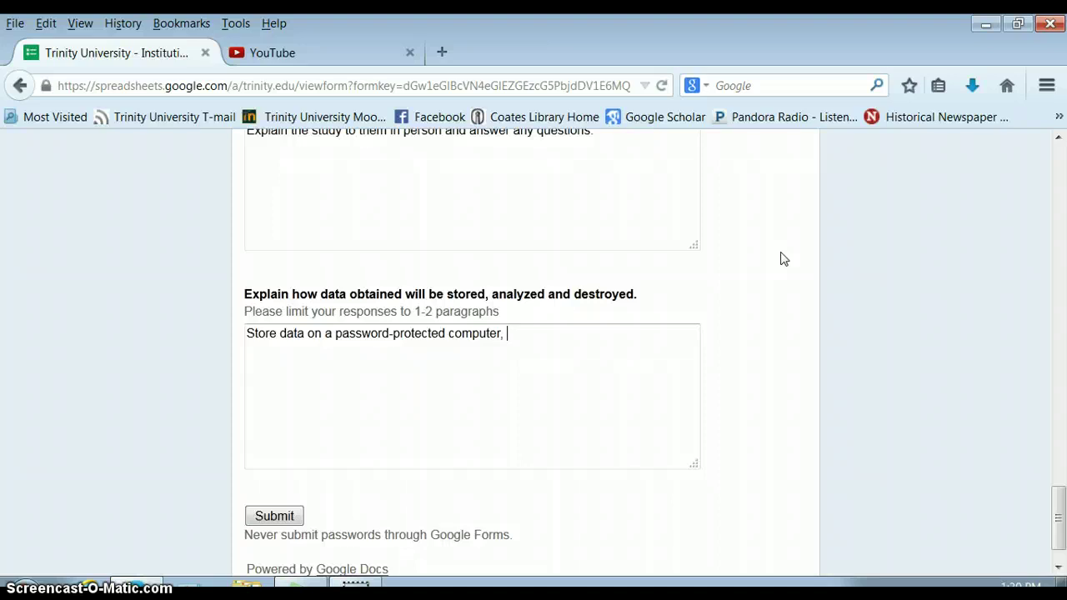
text(analyzed wihtout it)
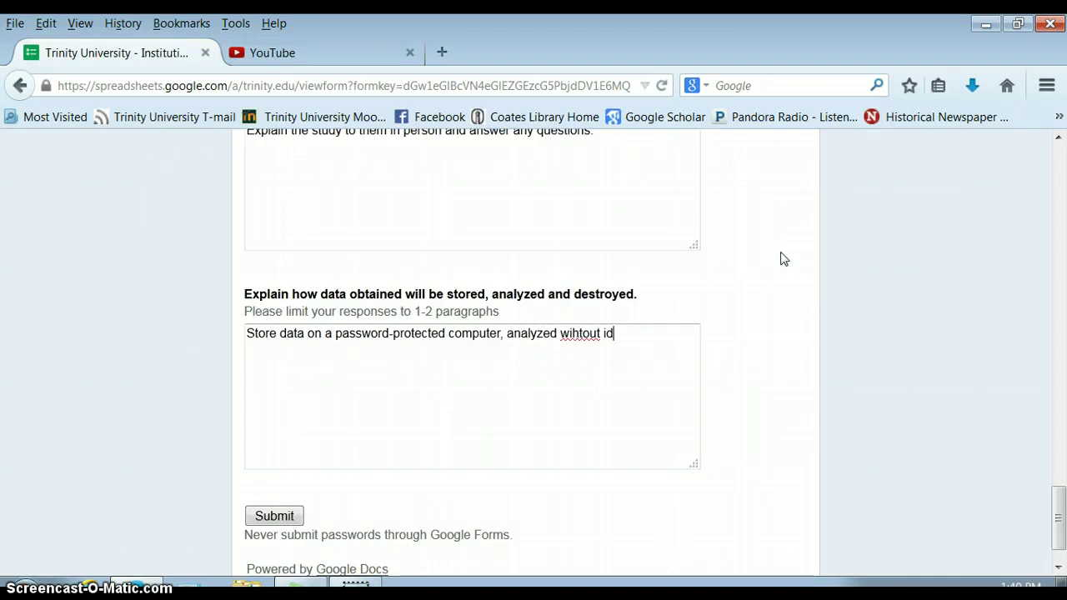
key(BackSpace)
key(BackSpace)
key(BackSpace)
key(BackSpace)
key(BackSpace)
key(BackSpace)
key(BackSpace)
key(BackSpace)
text(thout i)
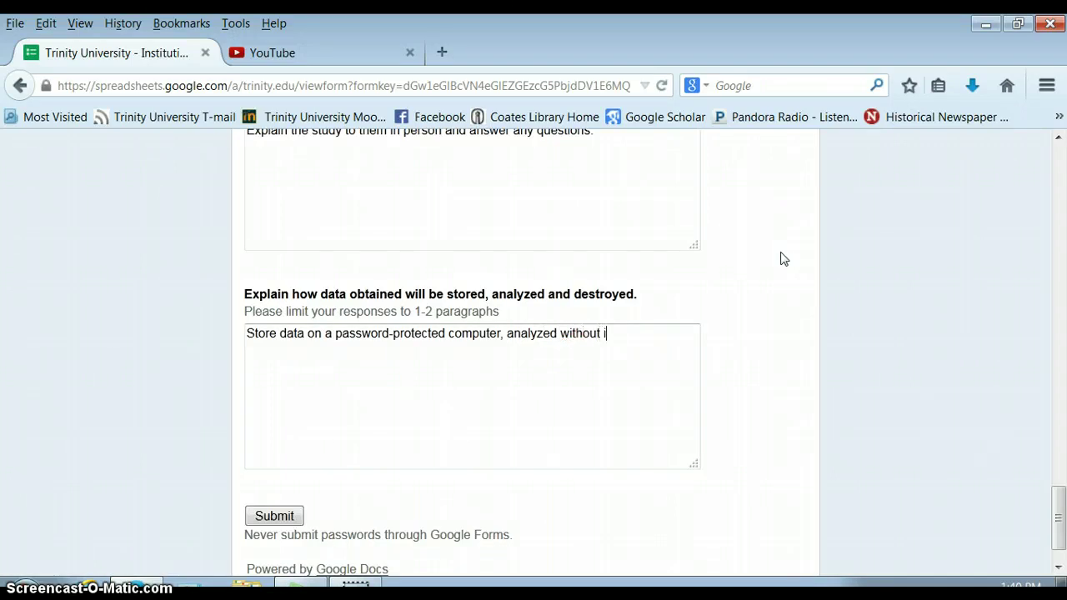
text(dentifyin mi)
key(BackSpace)
key(BackSpace)
key(BackSpace)
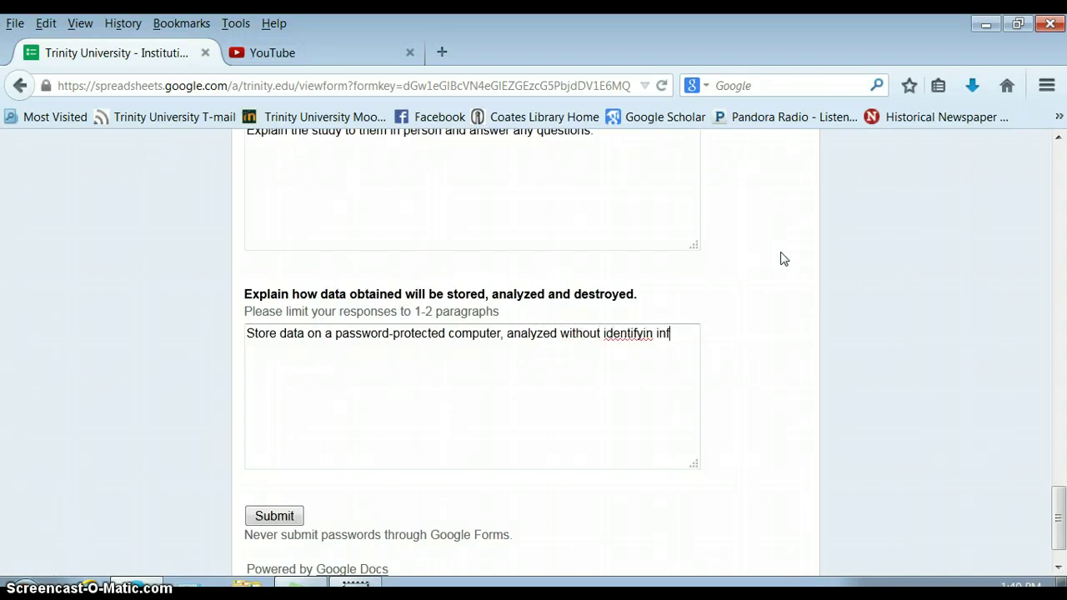
text(g information, )
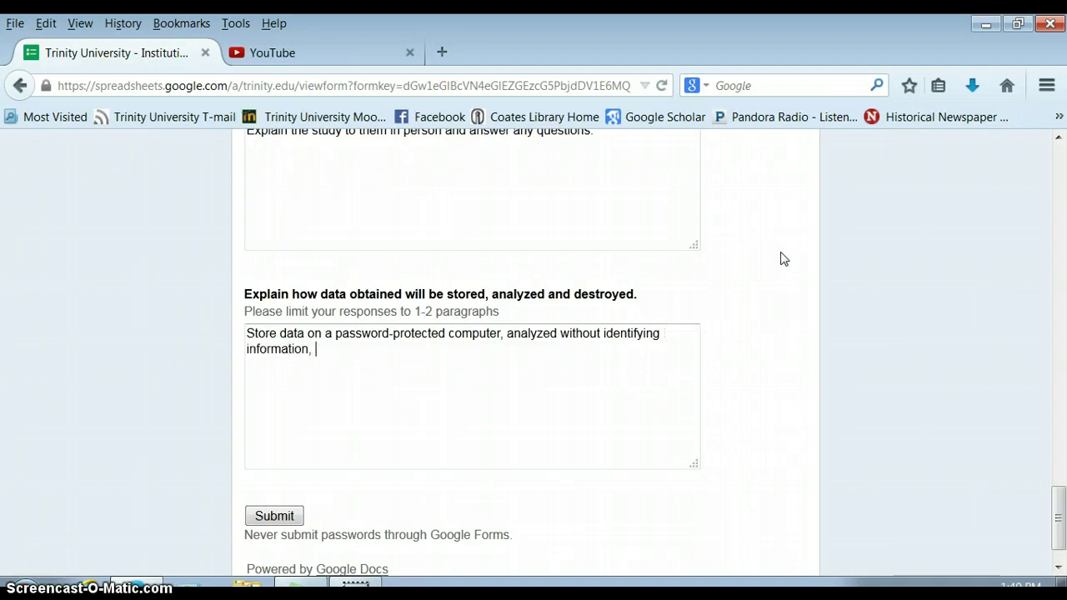
text(and destroyed at th)
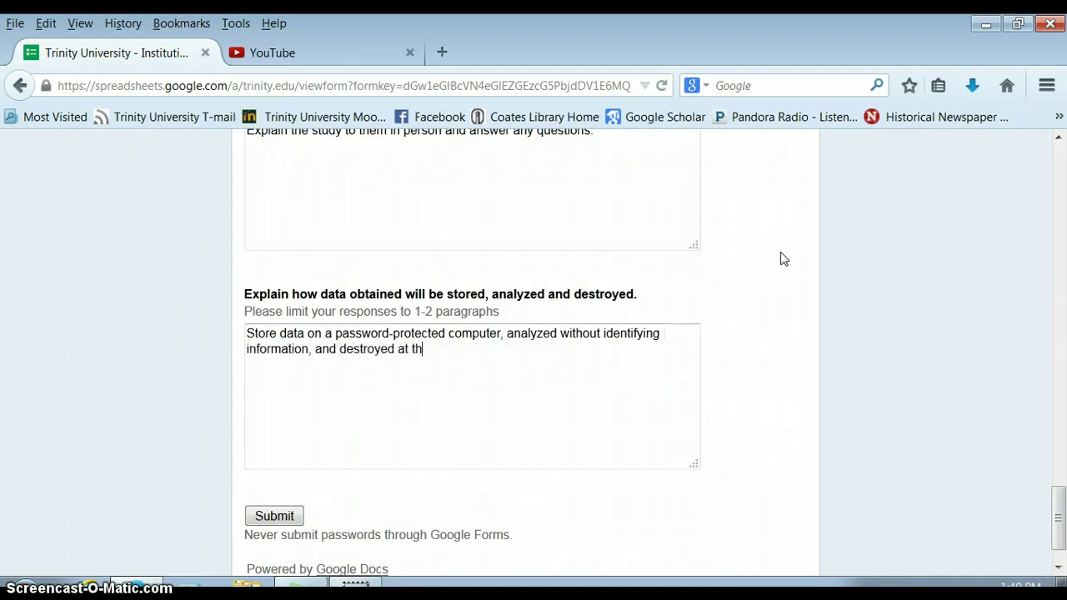
text(e end of the project.)
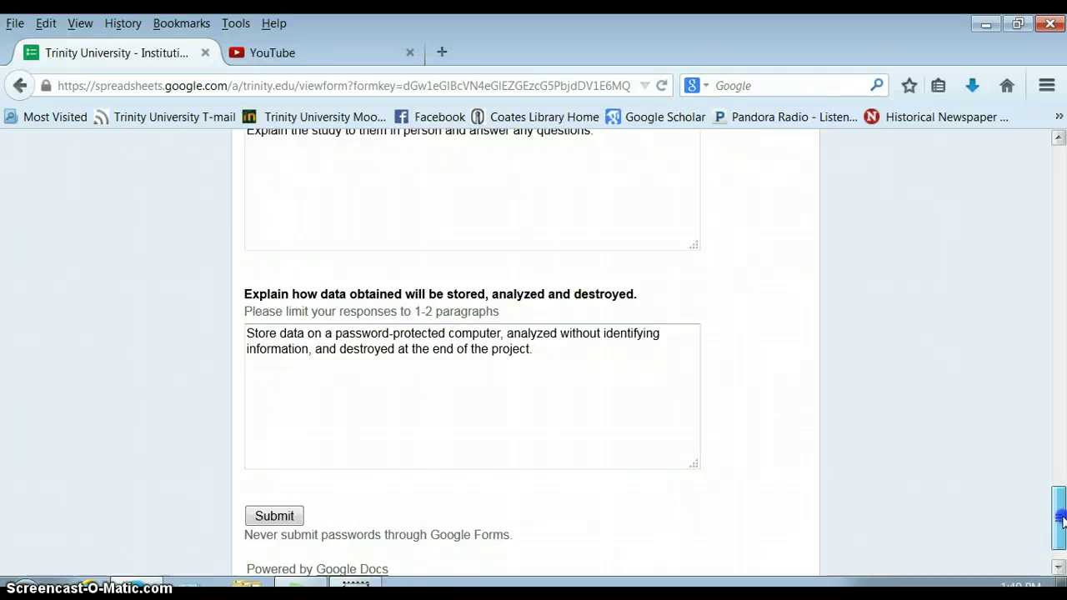
drag(1059, 518, 1060, 497)
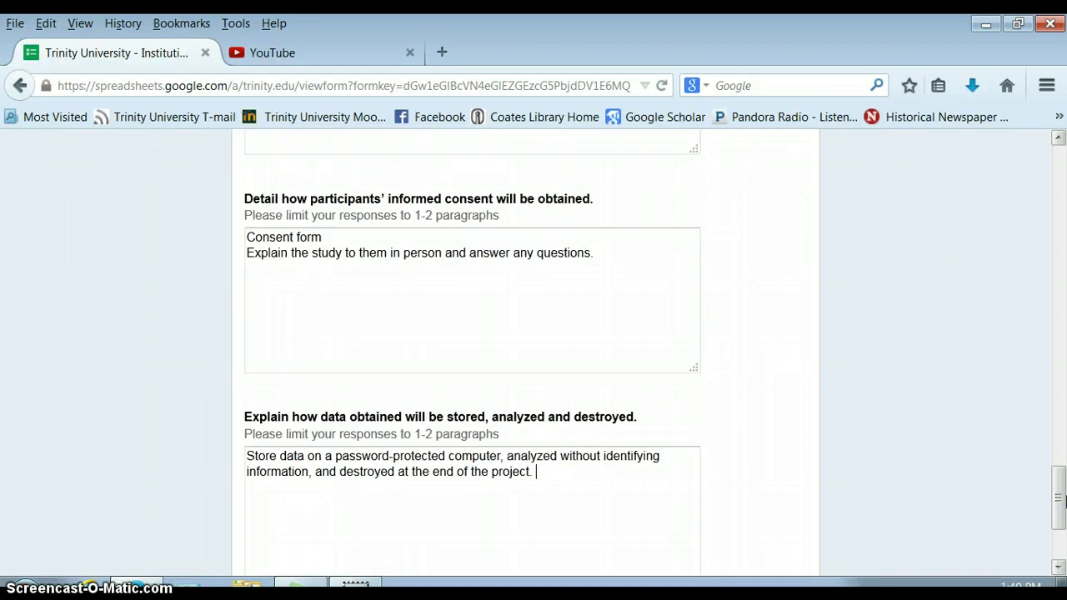
drag(1059, 498, 1014, 414)
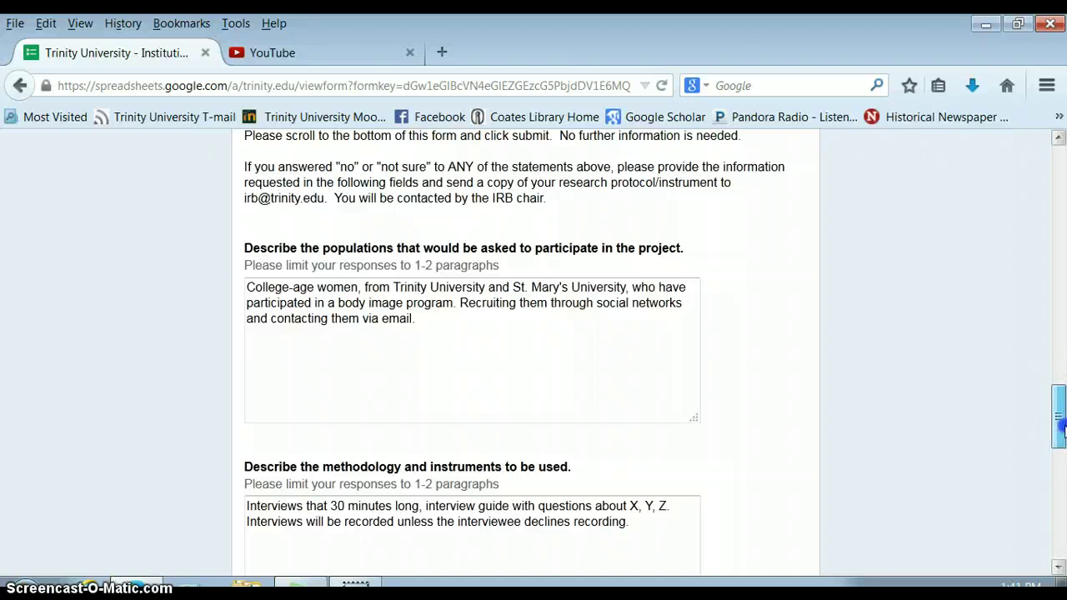
drag(1057, 450, 1000, 153)
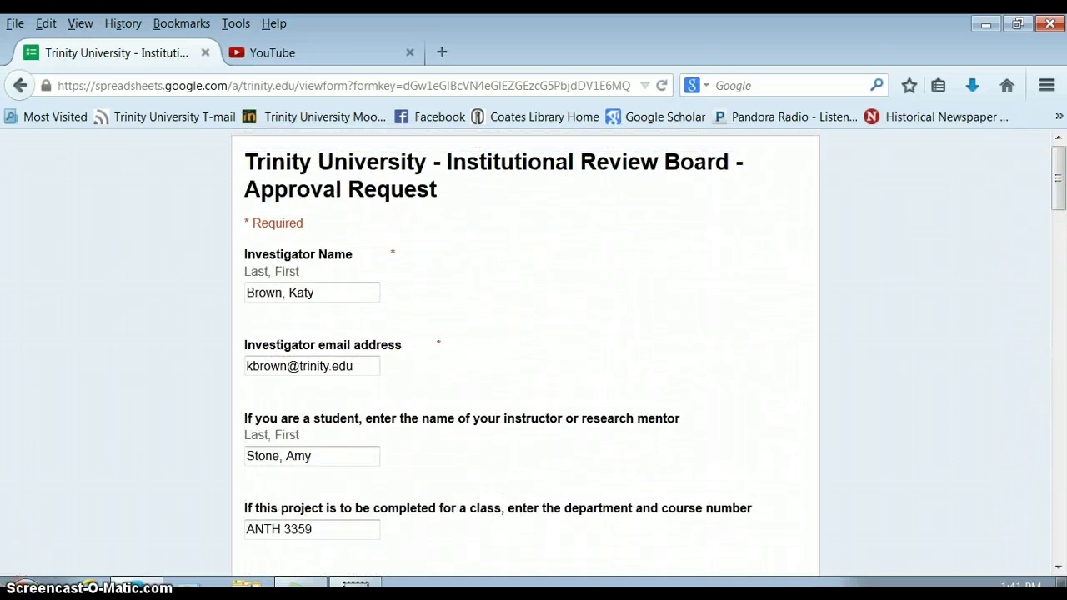